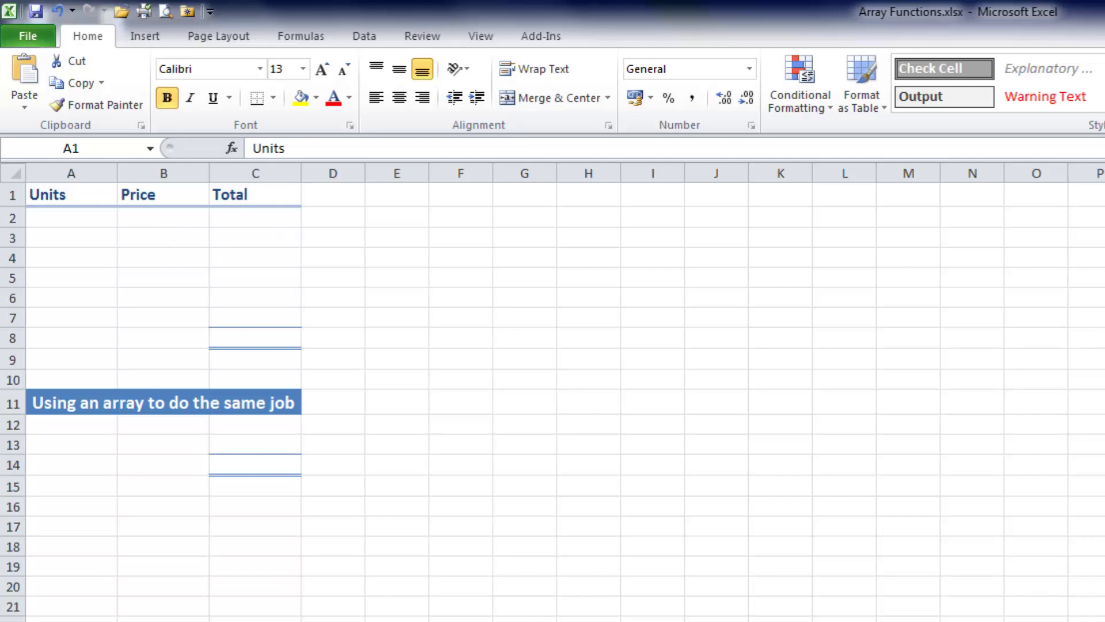
# Copy the six unit counts from A1:A6 of the data sheet into A2:A7 under Units
pyautogui.hotkey('alt', 'Tab')
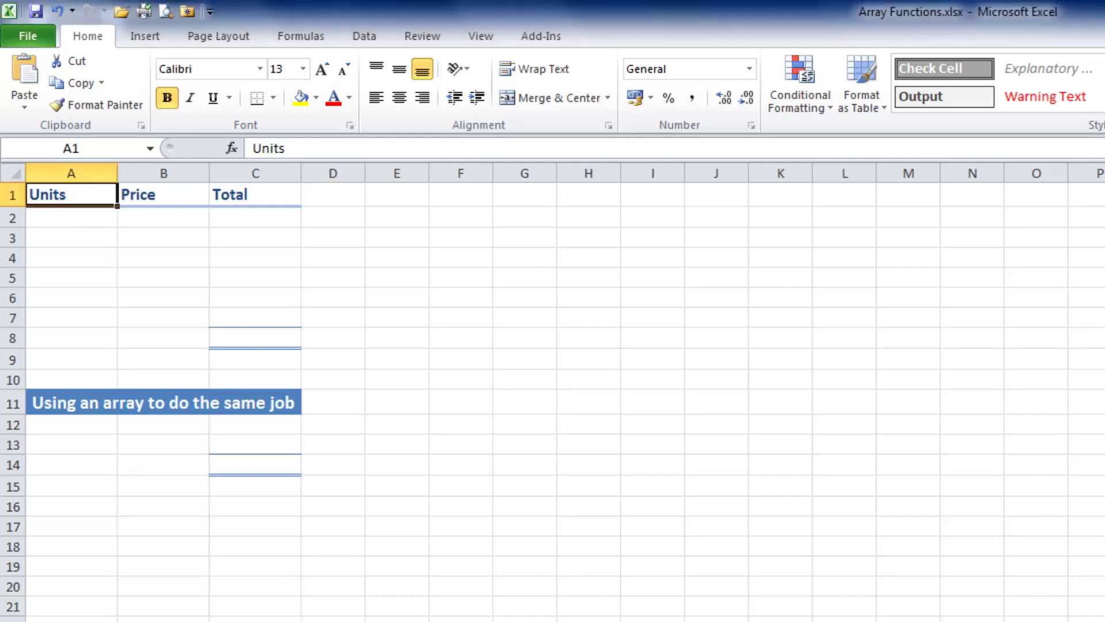
pyautogui.hotkey('ctrl', 'pagedown')
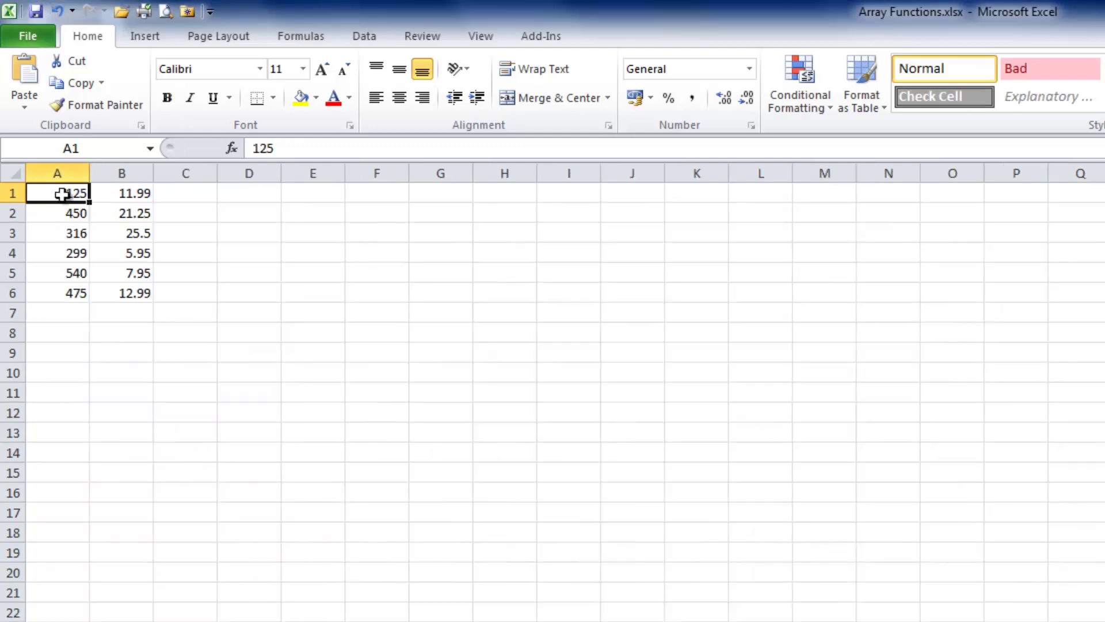
pyautogui.moveTo(67, 193); pyautogui.dragTo(74, 295)
pyautogui.rightClick(74, 295)
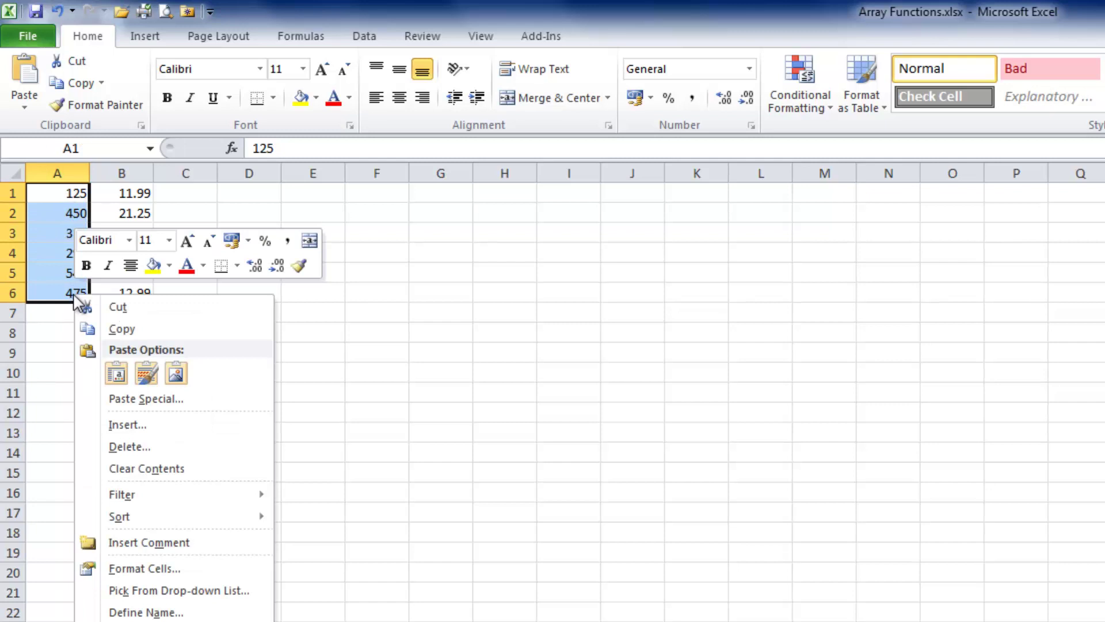
pyautogui.click(122, 329)
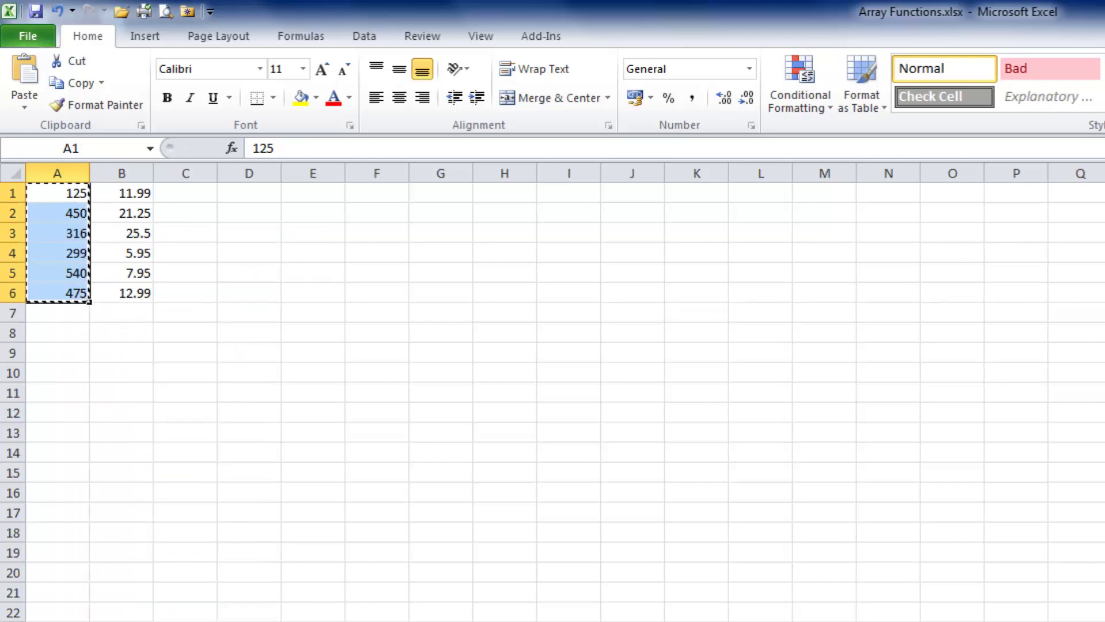
pyautogui.hotkey('ctrl', 'pageup')
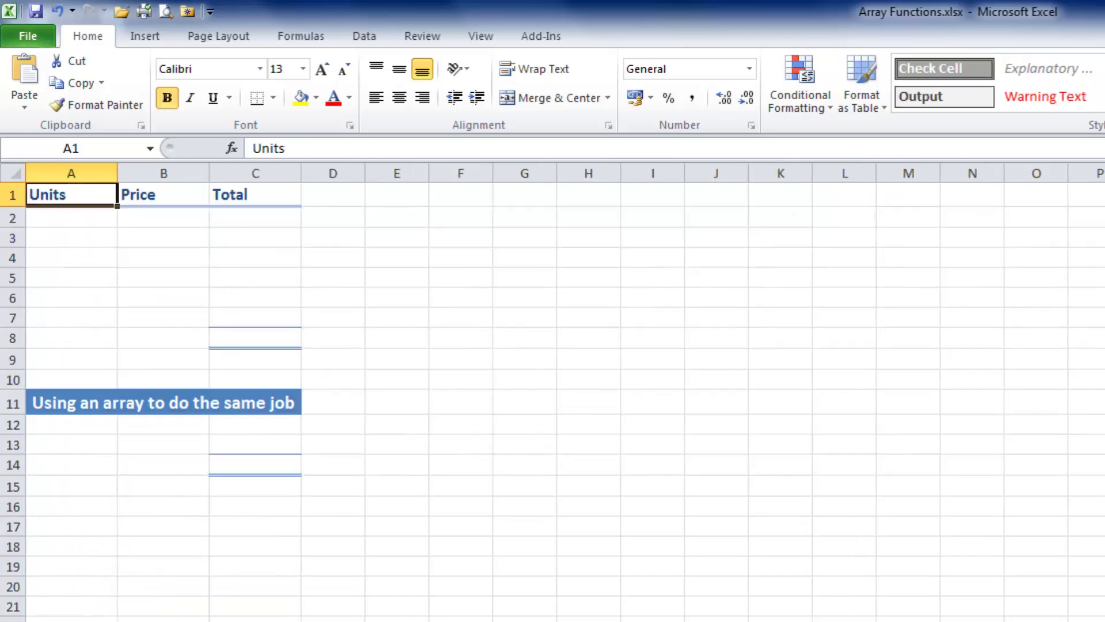
pyautogui.click(67, 222)
pyautogui.moveTo(67, 228); pyautogui.dragTo(80, 310)
pyautogui.rightClick(79, 222)
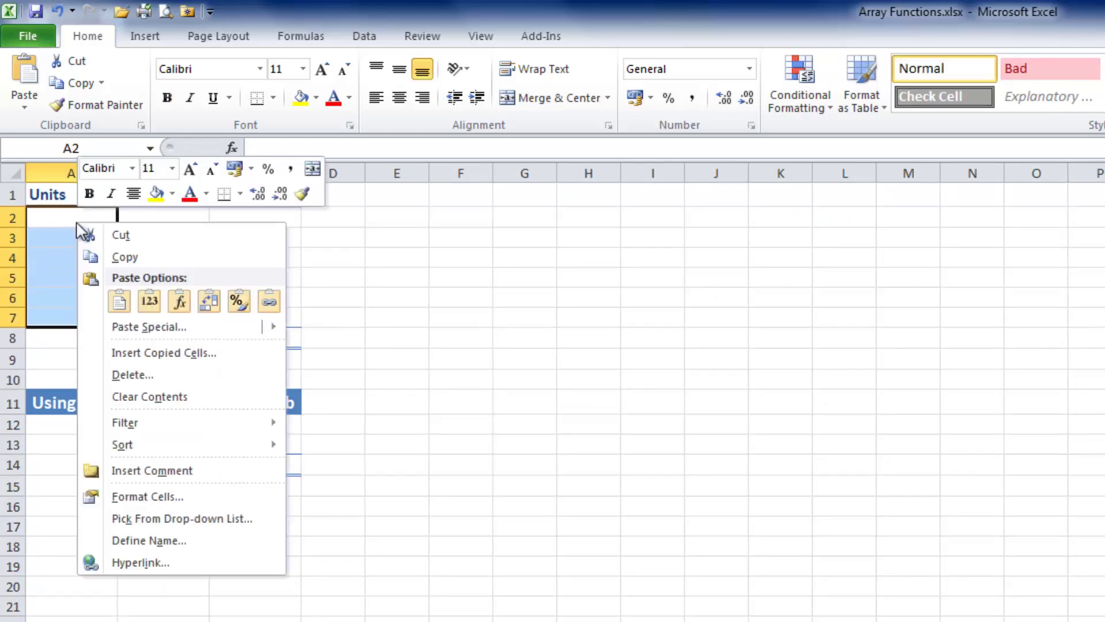
pyautogui.click(122, 300)
# Copy the six prices from B1:B6 of the data sheet into B2:B7 under Price
pyautogui.click(157, 220)
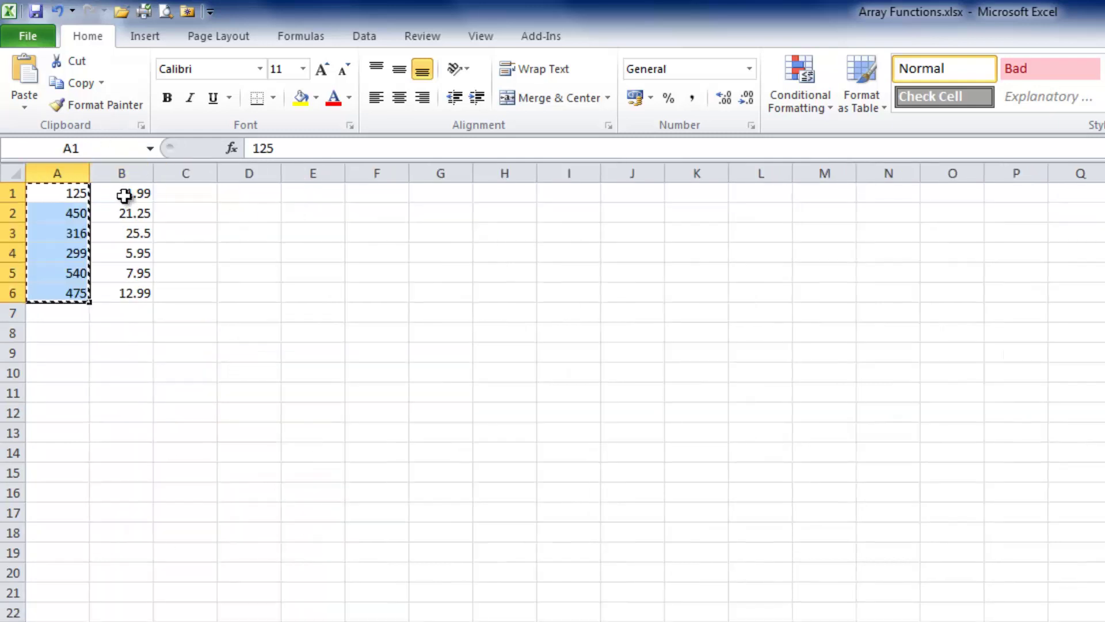
pyautogui.click(123, 194)
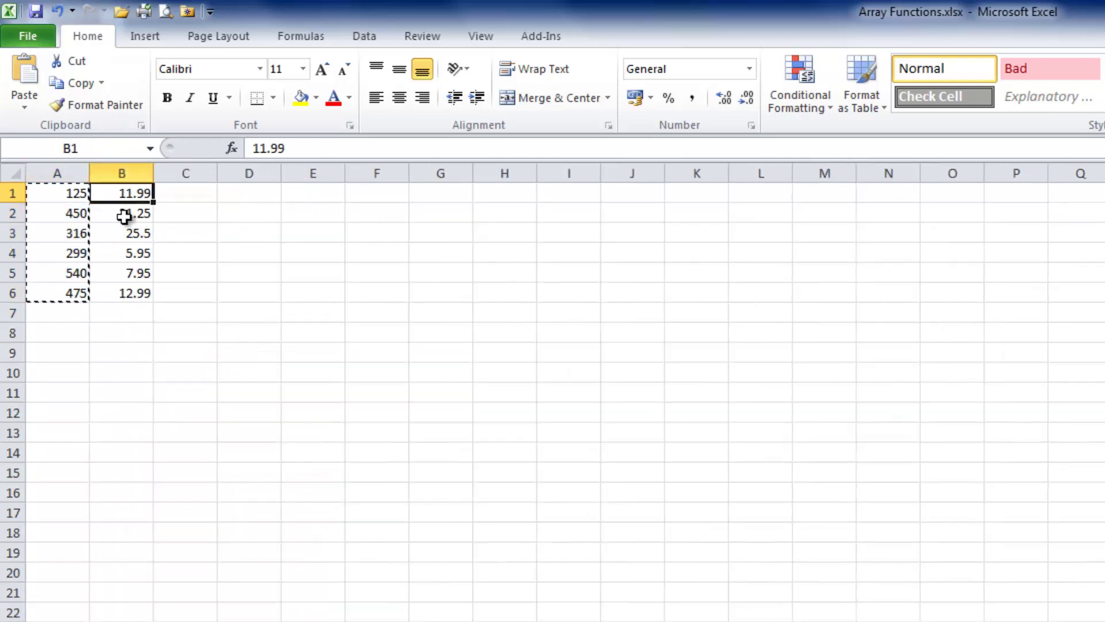
pyautogui.moveTo(124, 220); pyautogui.dragTo(126, 288)
pyautogui.rightClick(126, 289)
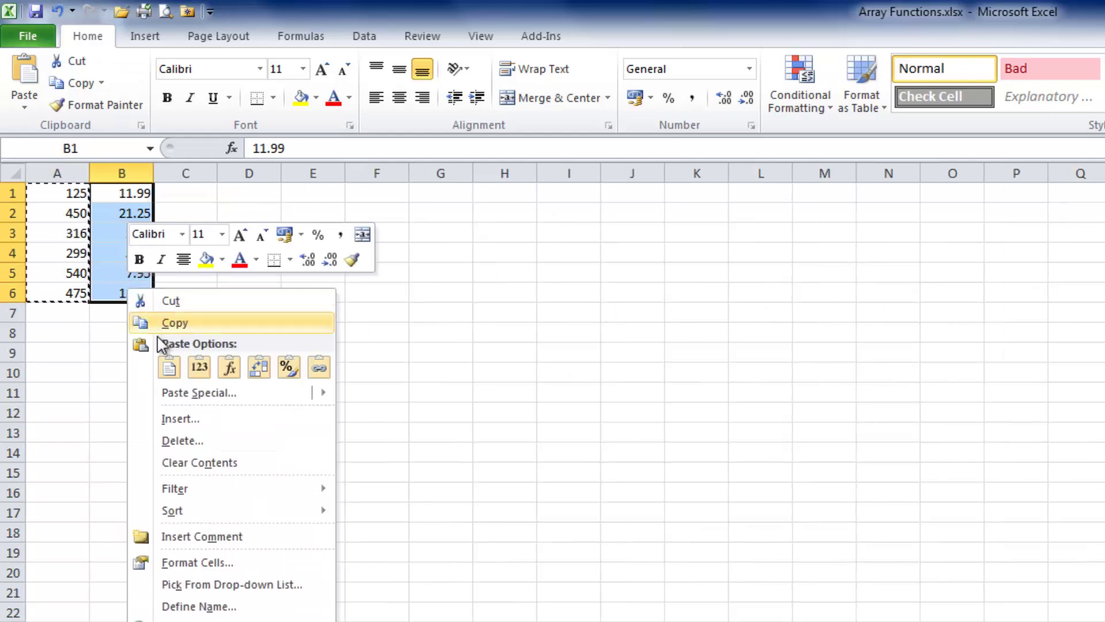
pyautogui.click(172, 324)
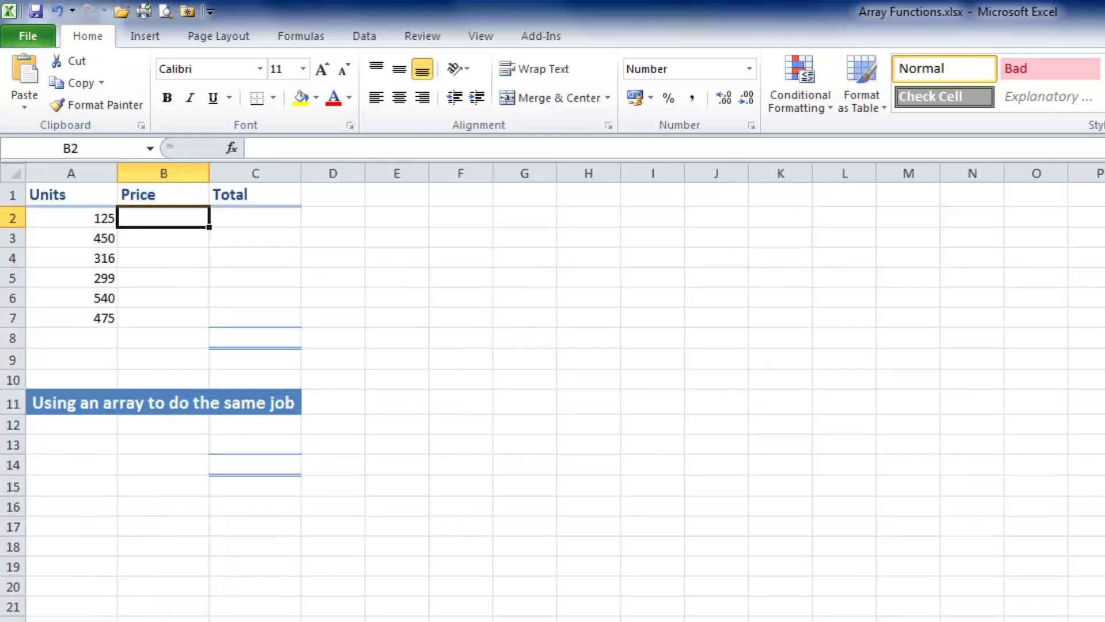
pyautogui.rightClick(177, 216)
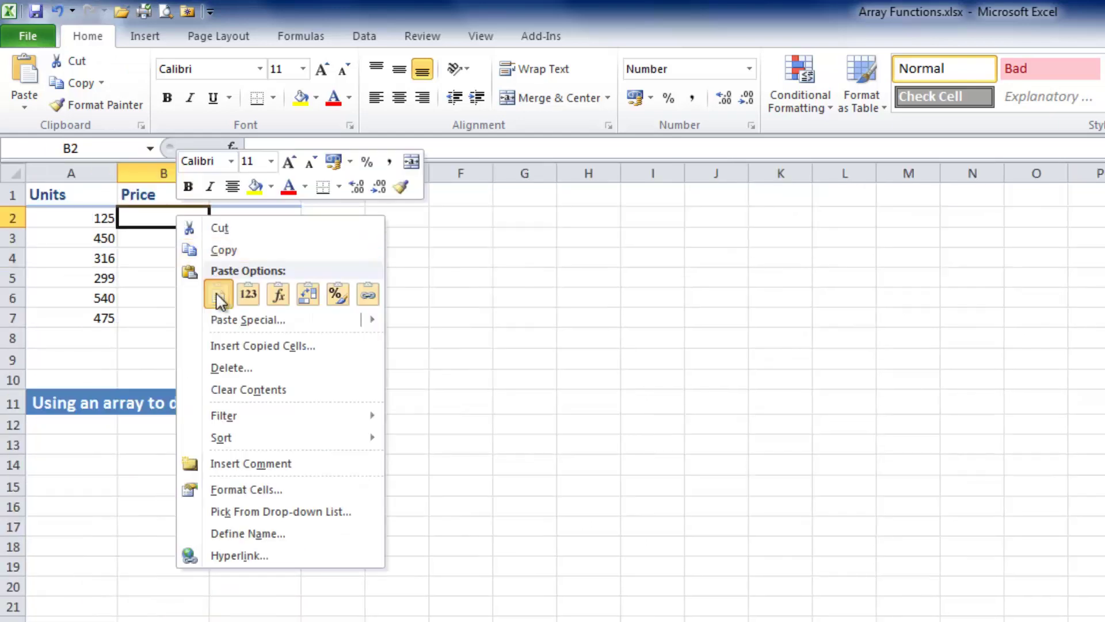
pyautogui.click(215, 294)
pyautogui.click(270, 214)
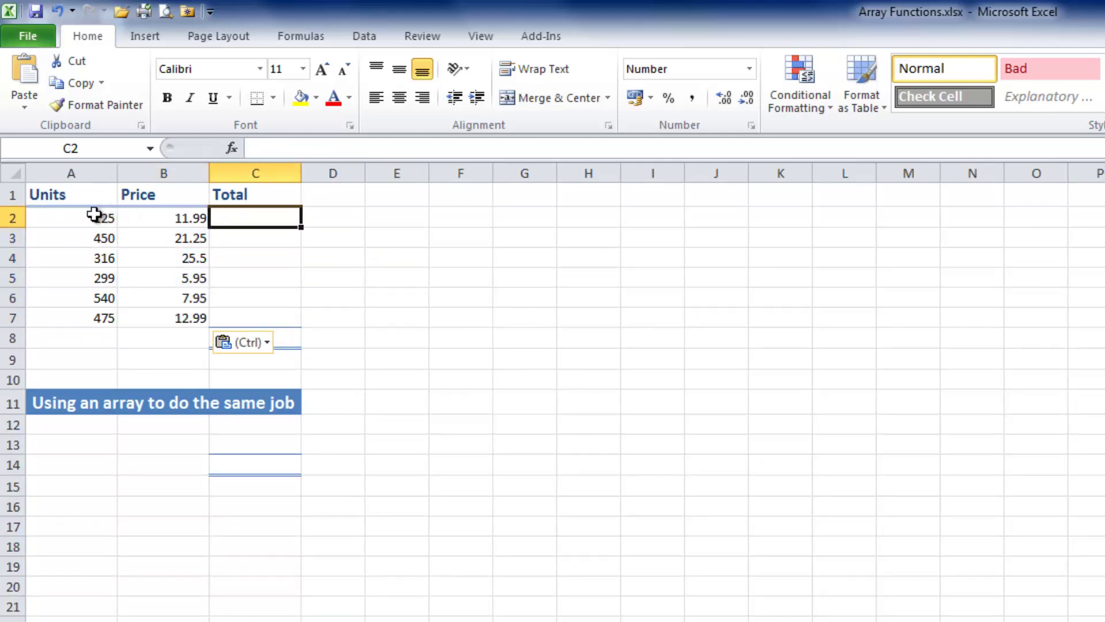
# Enter =A2*B2 in C2 and fill it down through C7
pyautogui.click(269, 148)
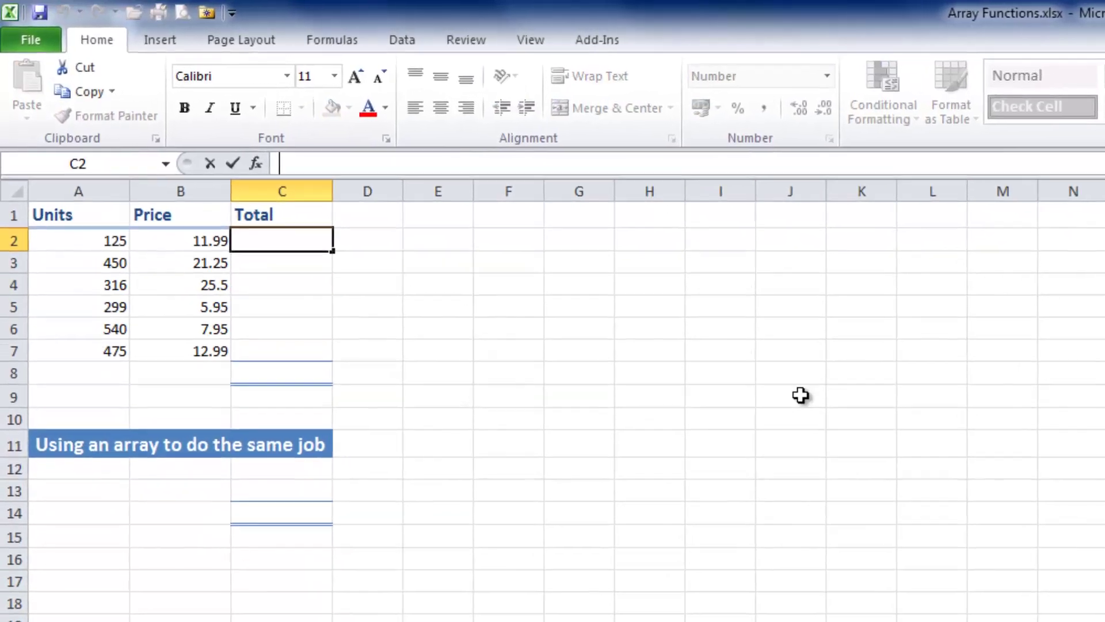
pyautogui.write('=')
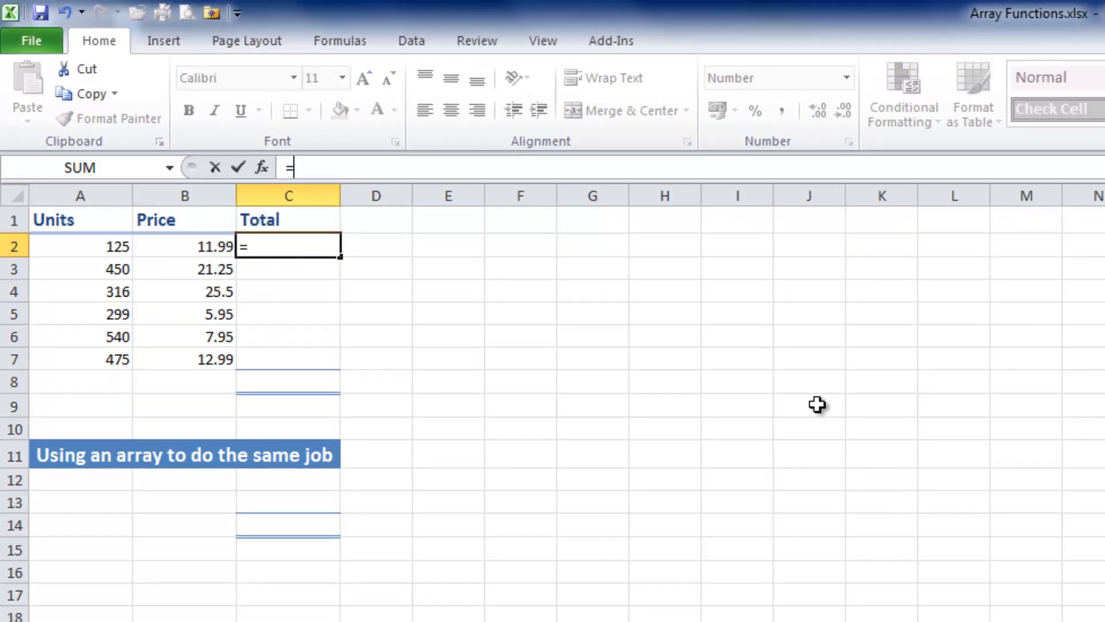
pyautogui.click(102, 248)
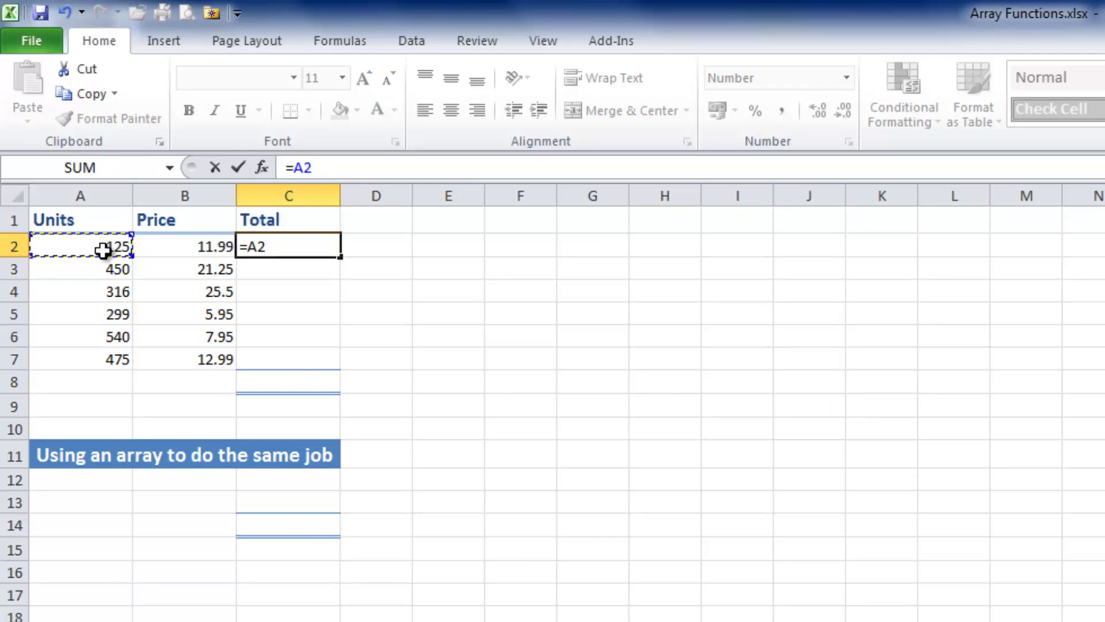
pyautogui.write('*')
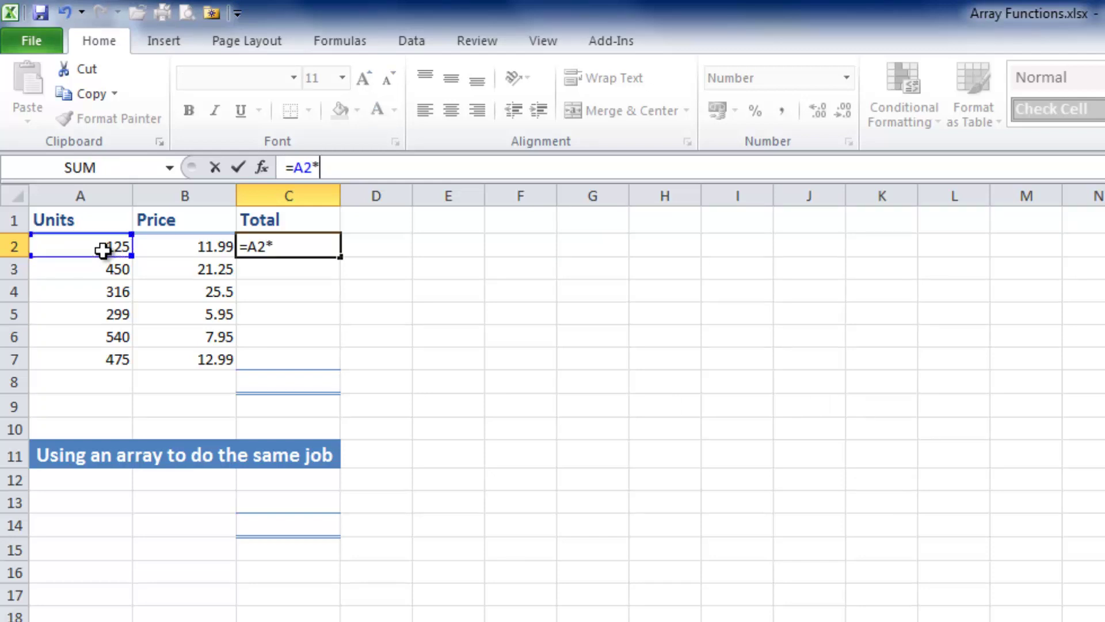
pyautogui.click(184, 249)
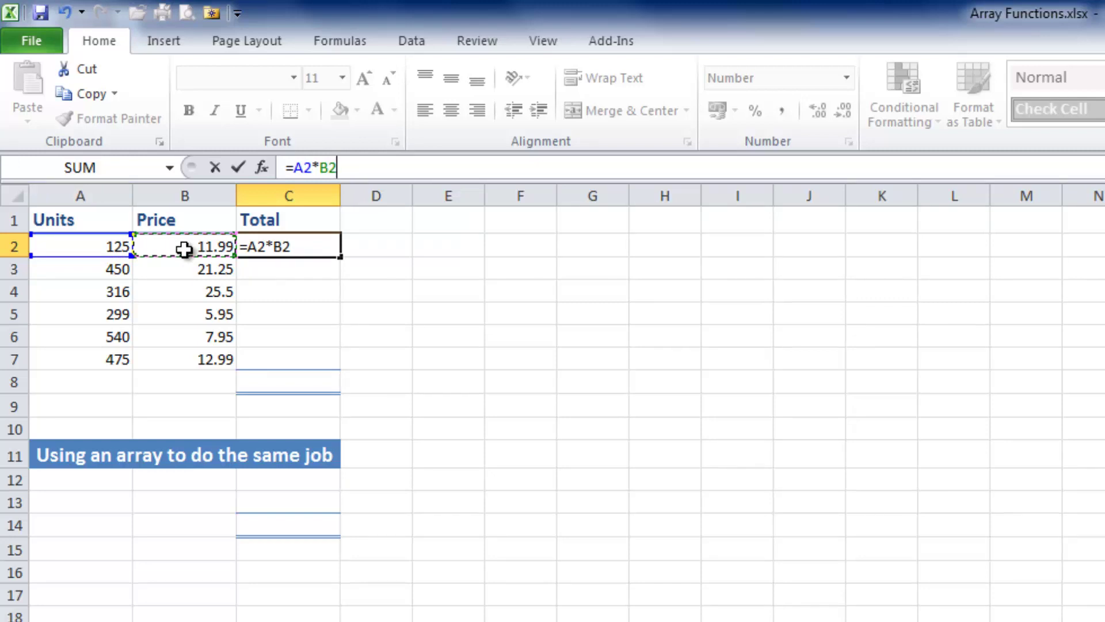
pyautogui.press('Return')
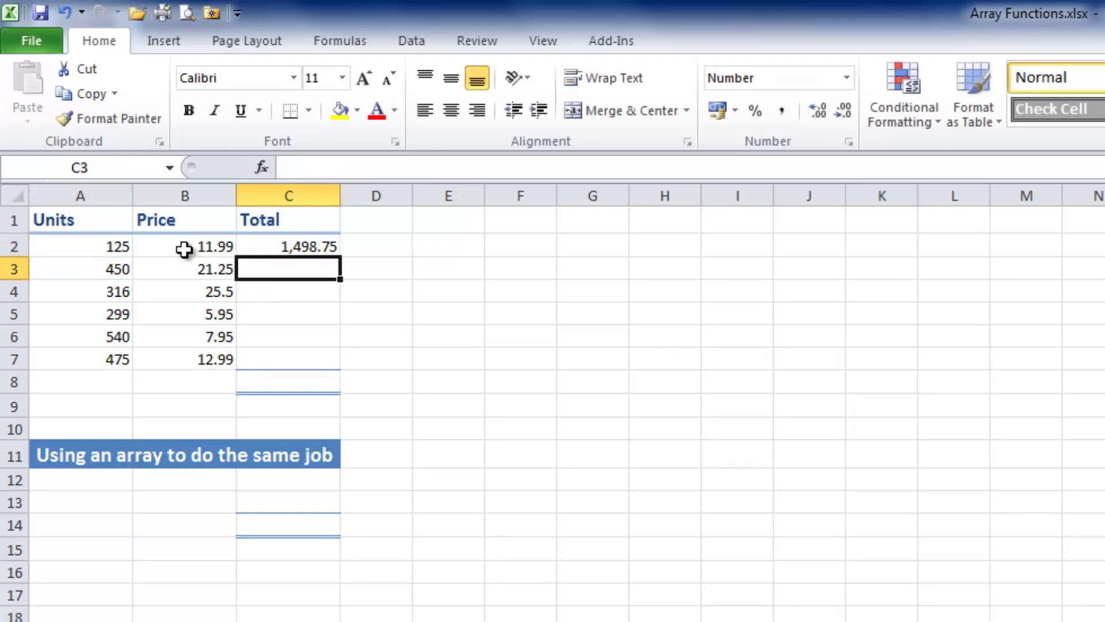
pyautogui.click(289, 246)
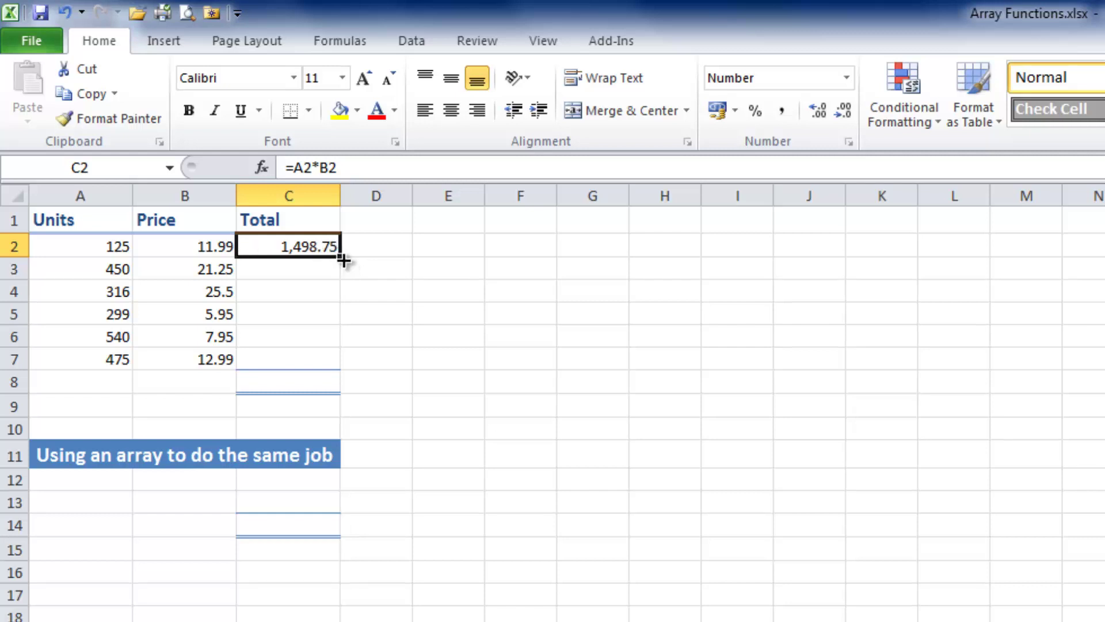
pyautogui.doubleClick(340, 257)
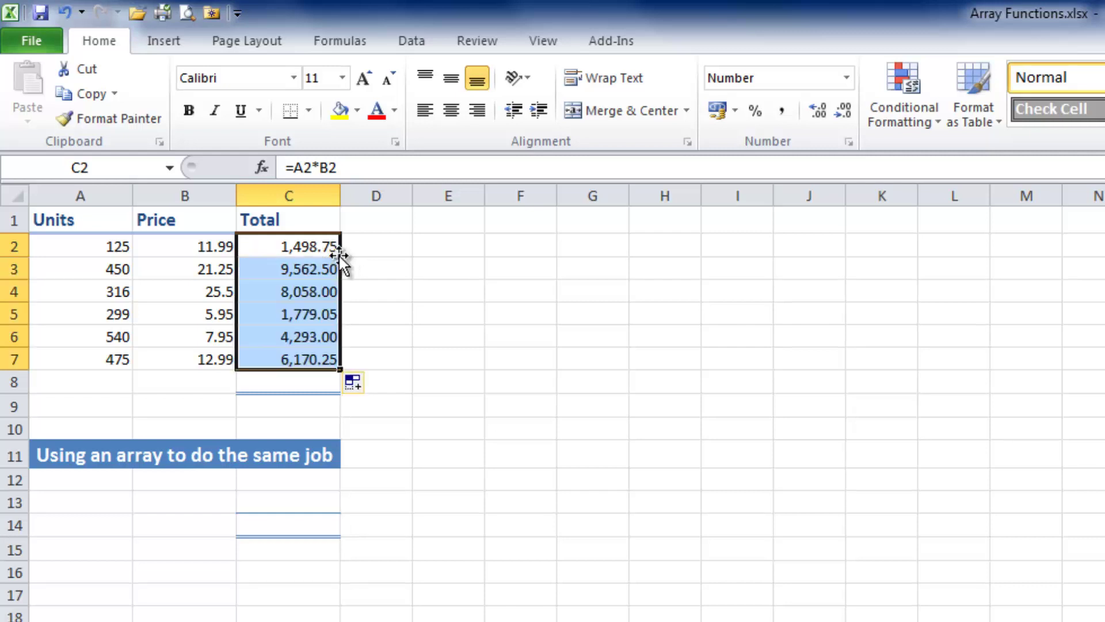
pyautogui.click(301, 381)
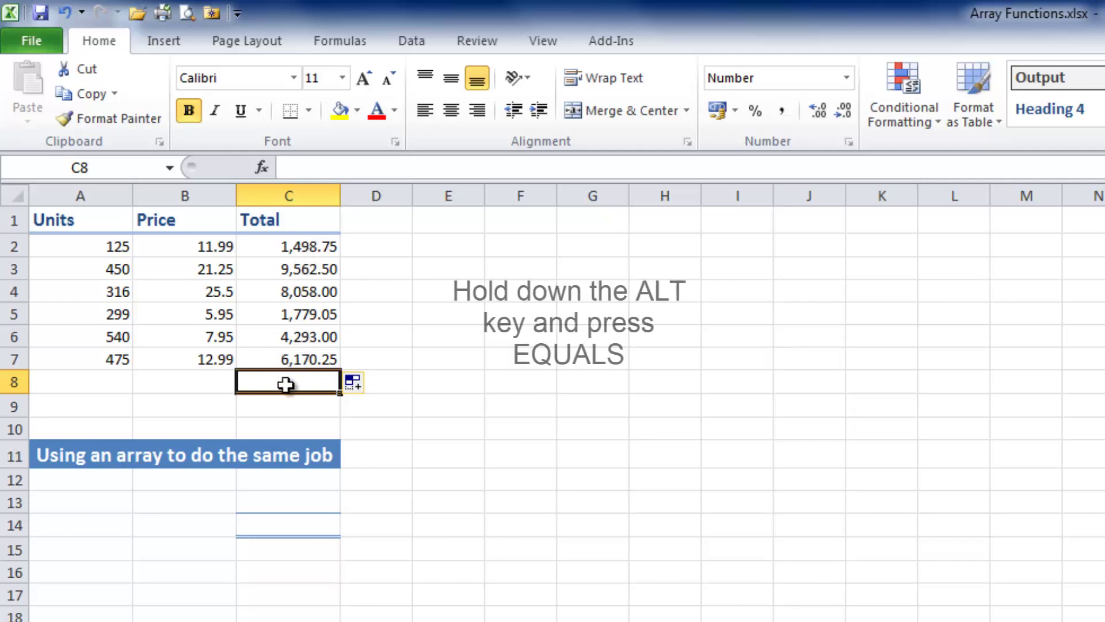
# Insert =SUM(C2:C7) in C8 with AutoSum to show the grand total 31,361.55
pyautogui.press('alt')
pyautogui.hotkey('alt', '=')
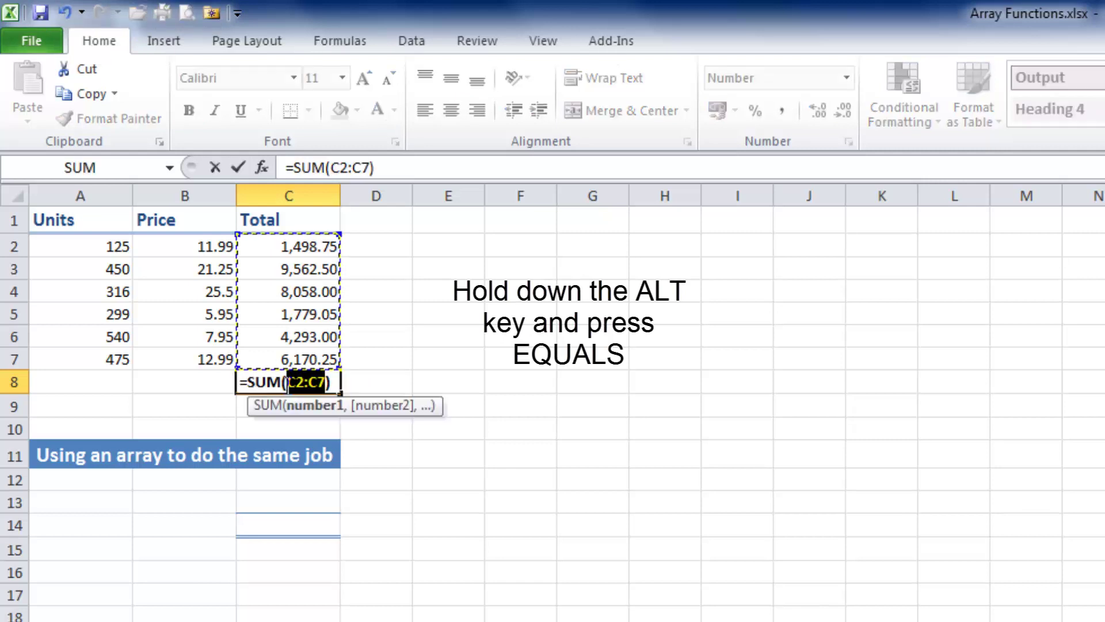
pyautogui.press('Return')
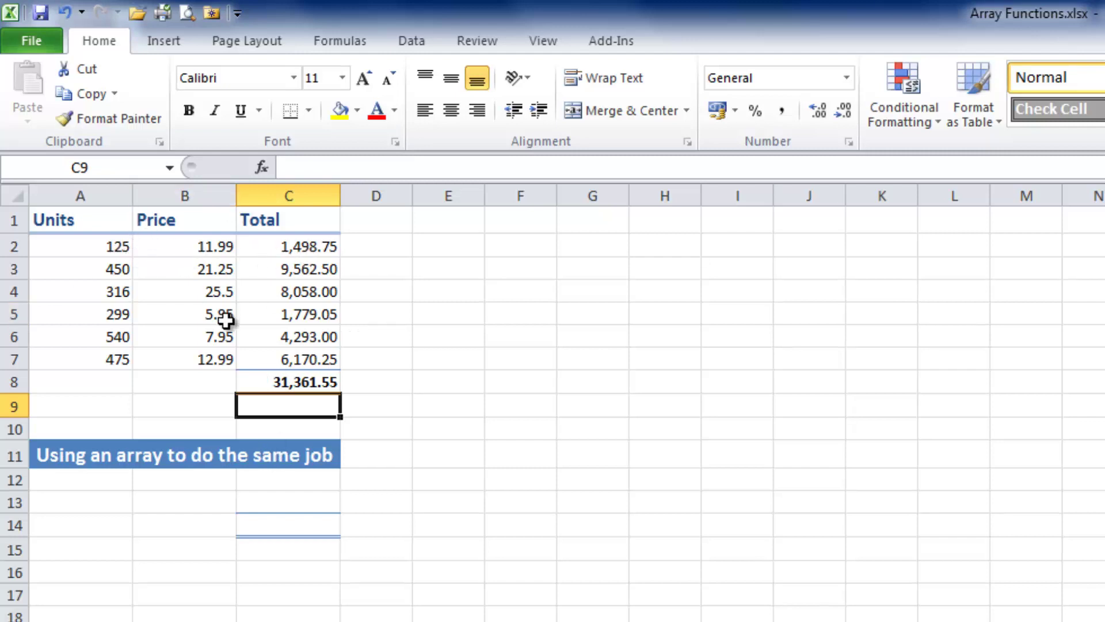
# Enter {=SUM(A2:A7*B2:B7)} in C14 as an array formula, returning 31361.55
pyautogui.click(294, 525)
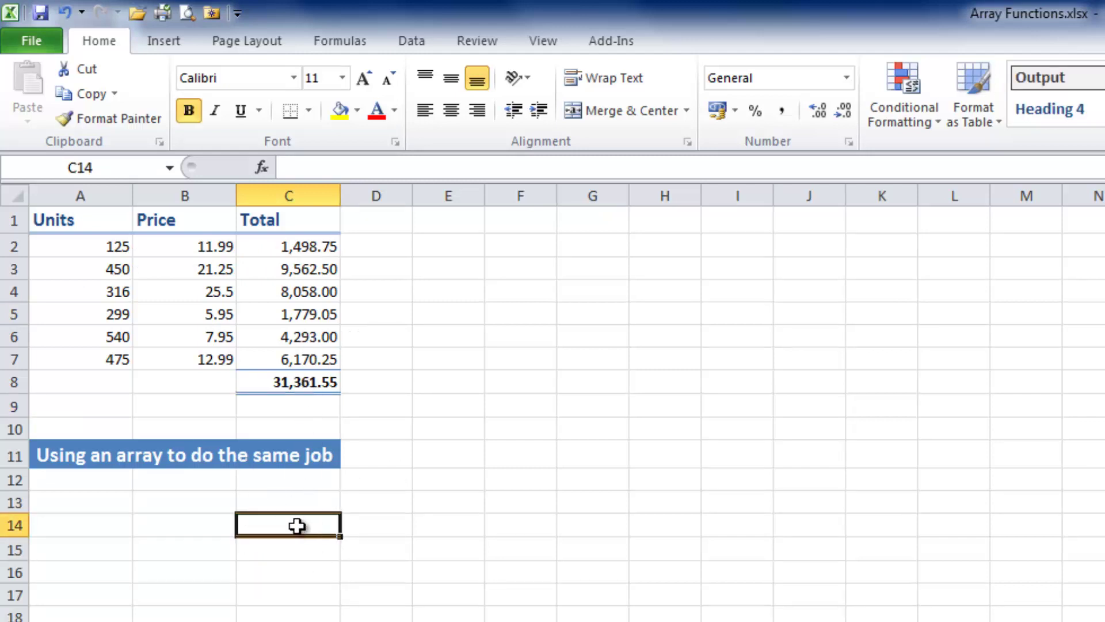
pyautogui.click(303, 168)
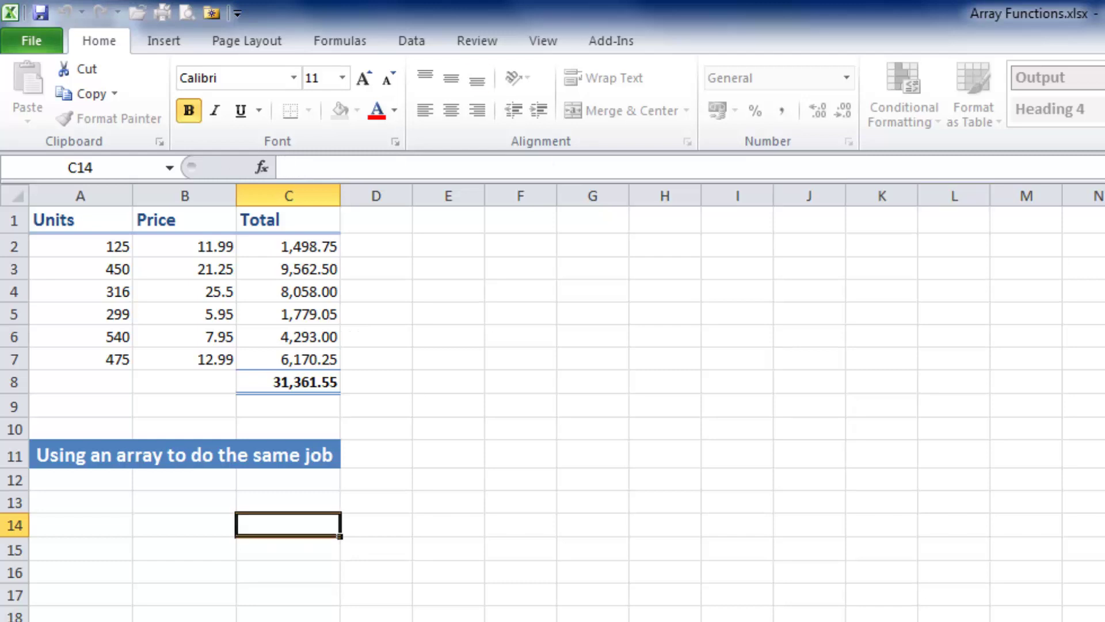
pyautogui.hotkey('alt', '=')
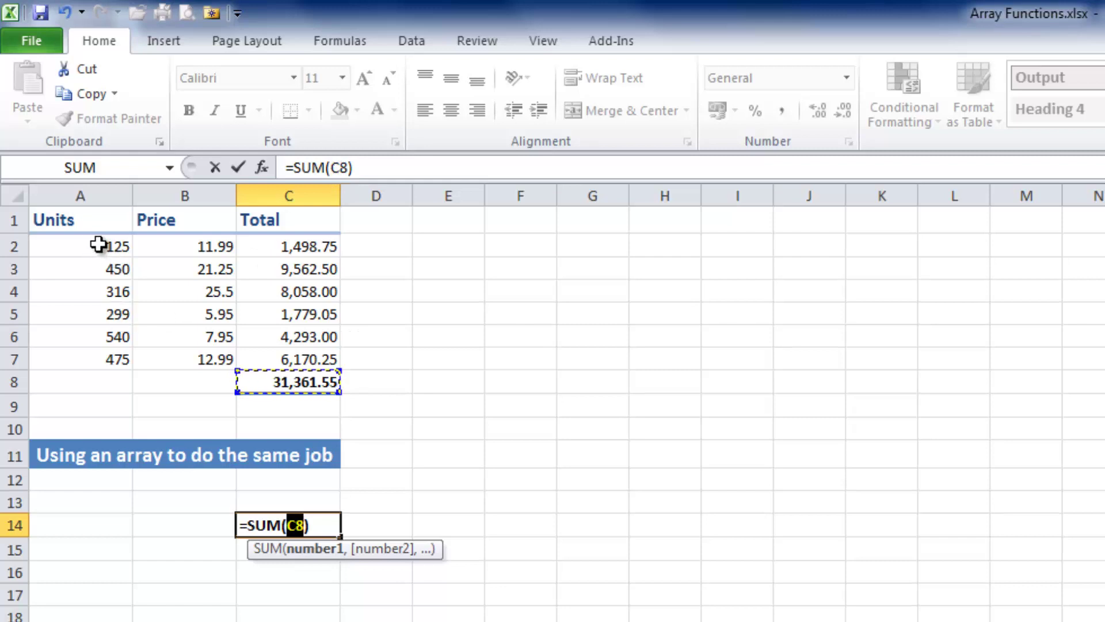
pyautogui.moveTo(94, 252); pyautogui.dragTo(99, 349)
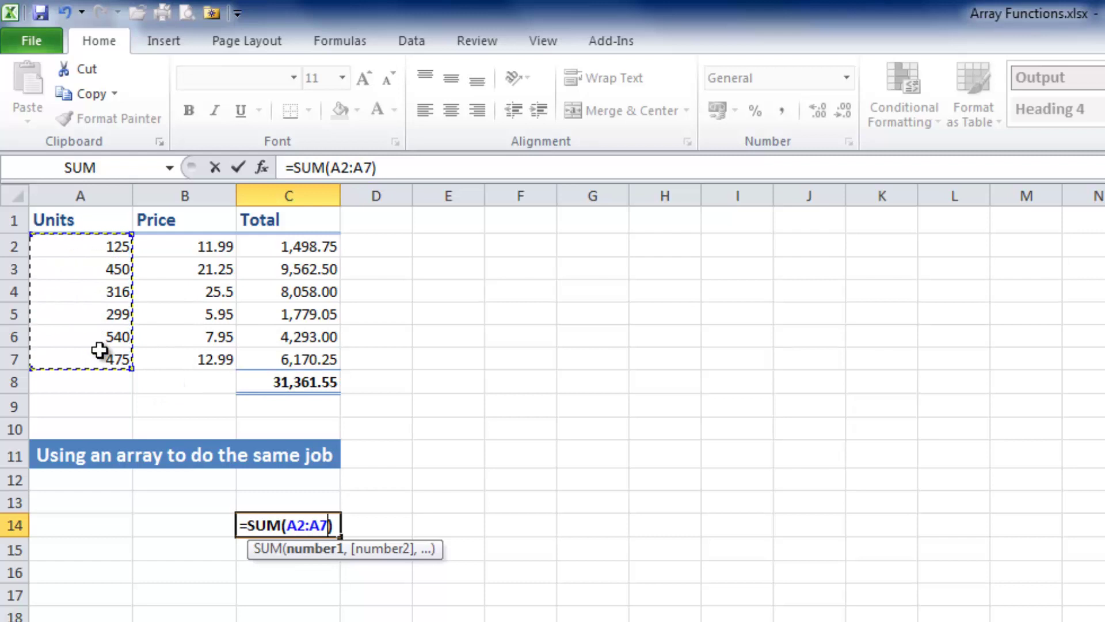
pyautogui.write('*')
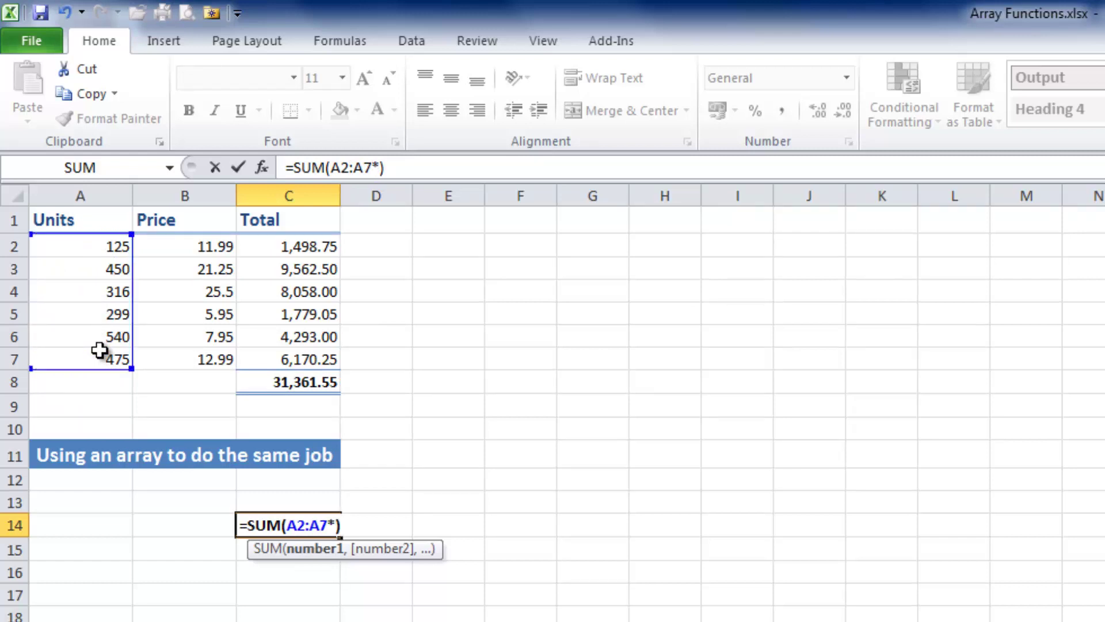
pyautogui.moveTo(196, 246); pyautogui.dragTo(193, 352)
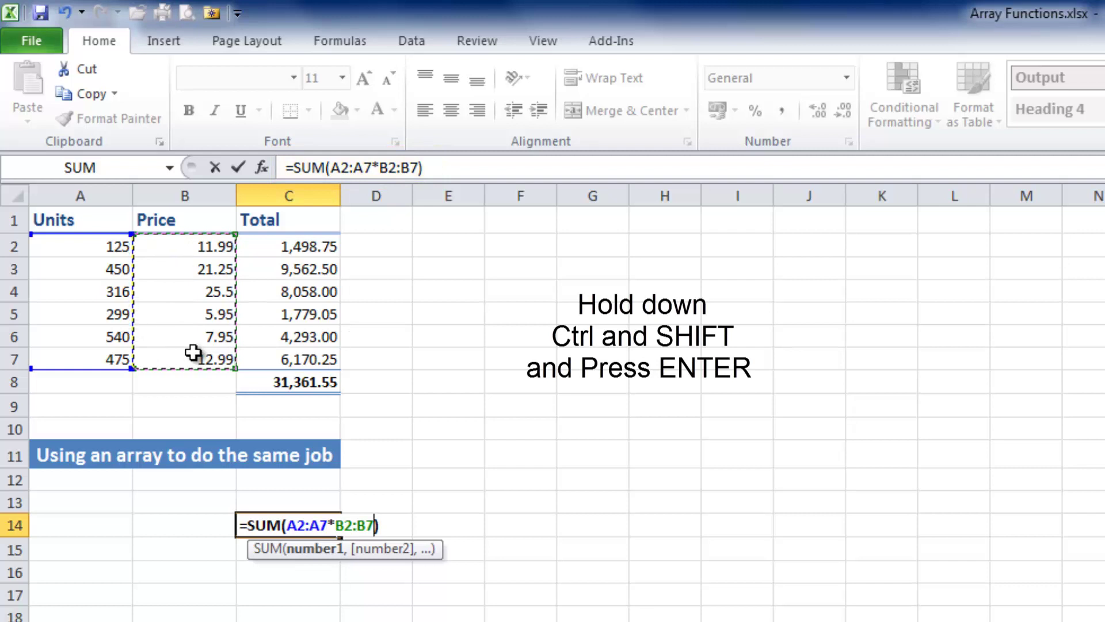
pyautogui.hotkey('ctrl', 'shift', 'Return')
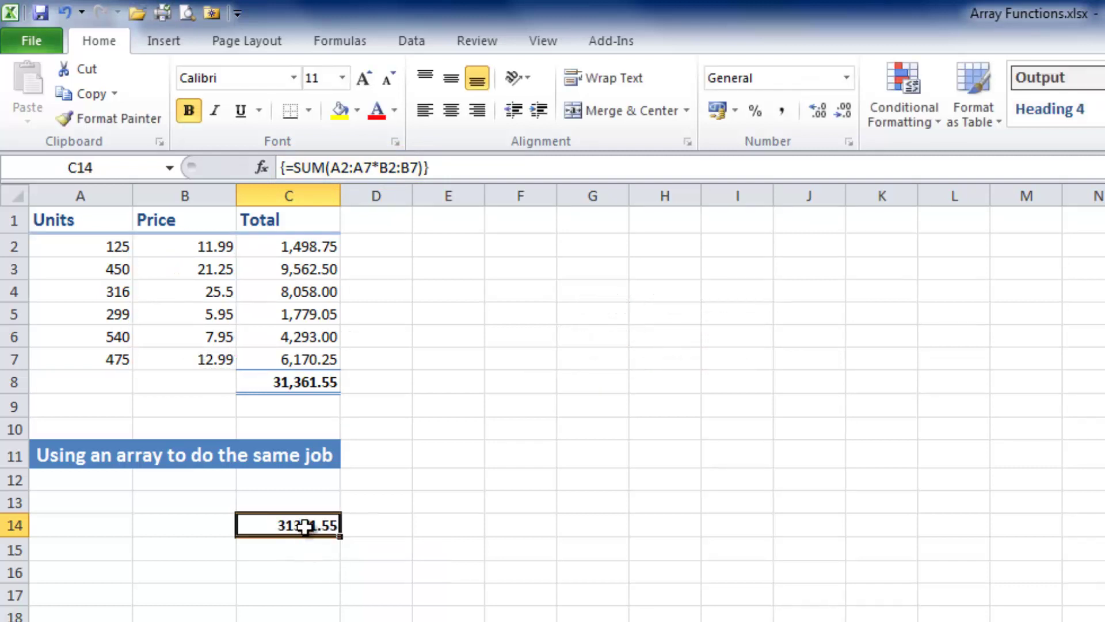
pyautogui.click(291, 384)
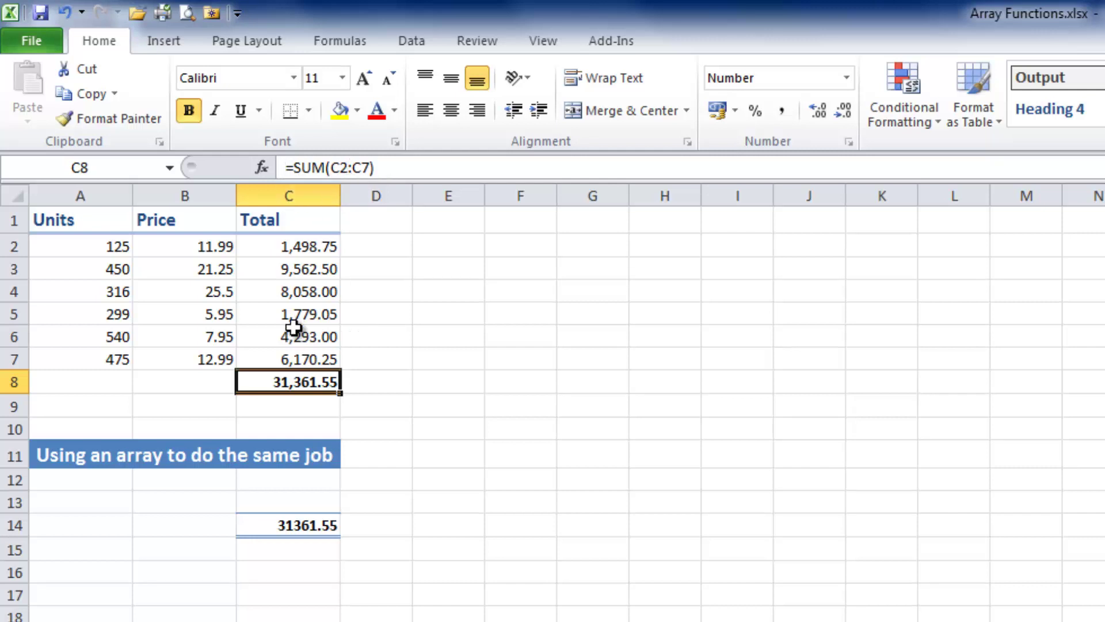
pyautogui.click(296, 529)
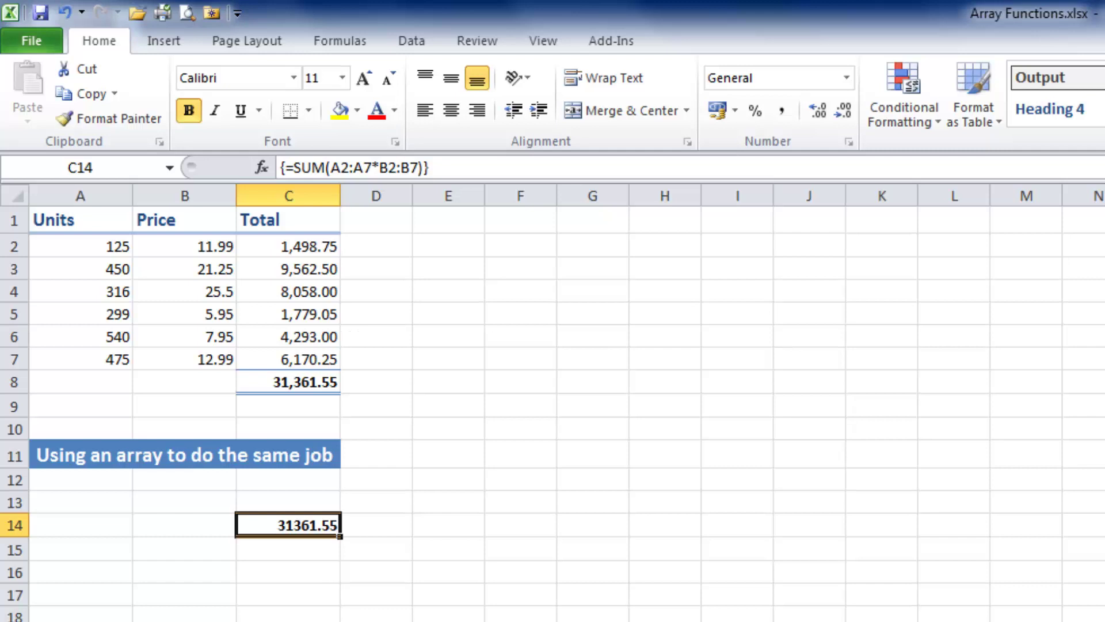
# Switch to the Month/Sales sheet and review the month 1–6 sales in B2:B7
pyautogui.hotkey('ctrl', 'pagedown')
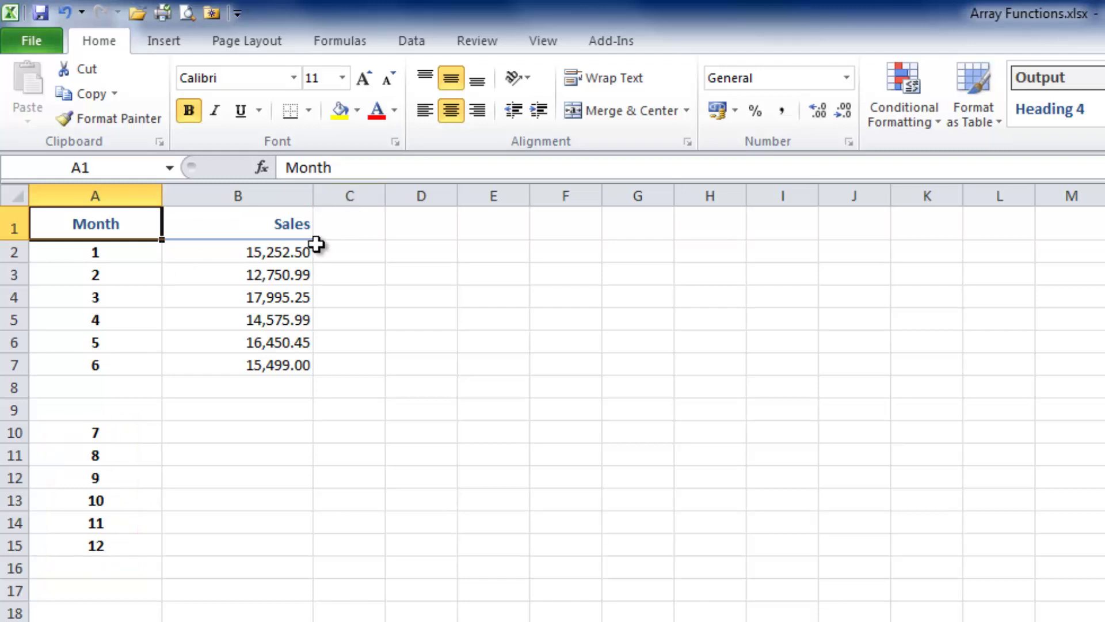
pyautogui.click(286, 253)
pyautogui.click(284, 275)
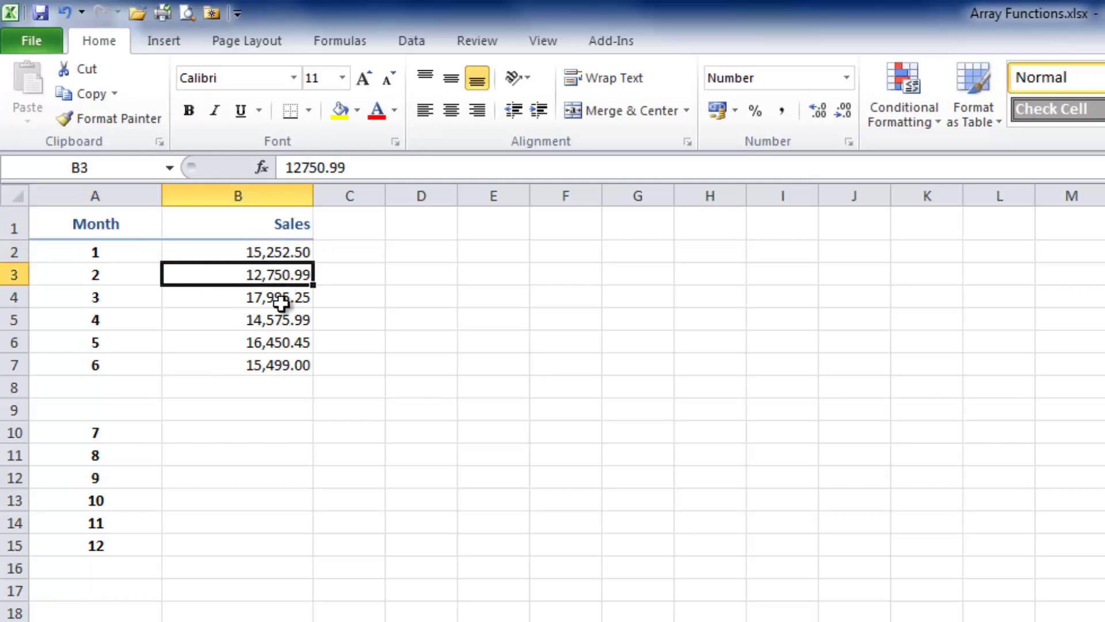
pyautogui.click(282, 302)
pyautogui.click(285, 320)
pyautogui.click(286, 342)
pyautogui.click(285, 364)
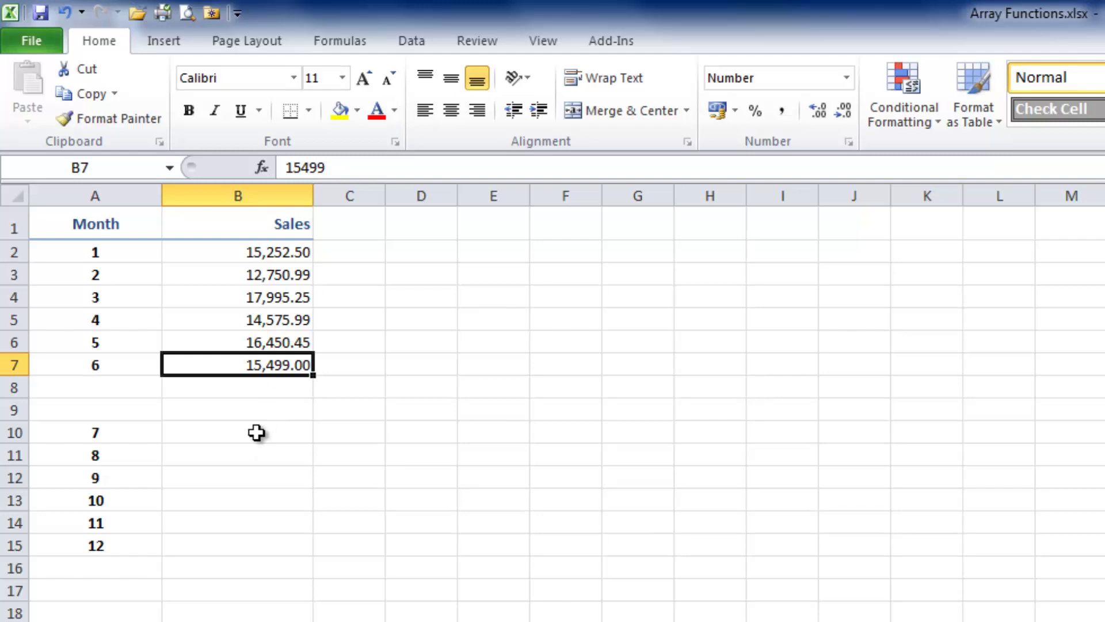
# Select B10:B15 and begin the formula =TREND(B2 in the formula bar
pyautogui.click(256, 433)
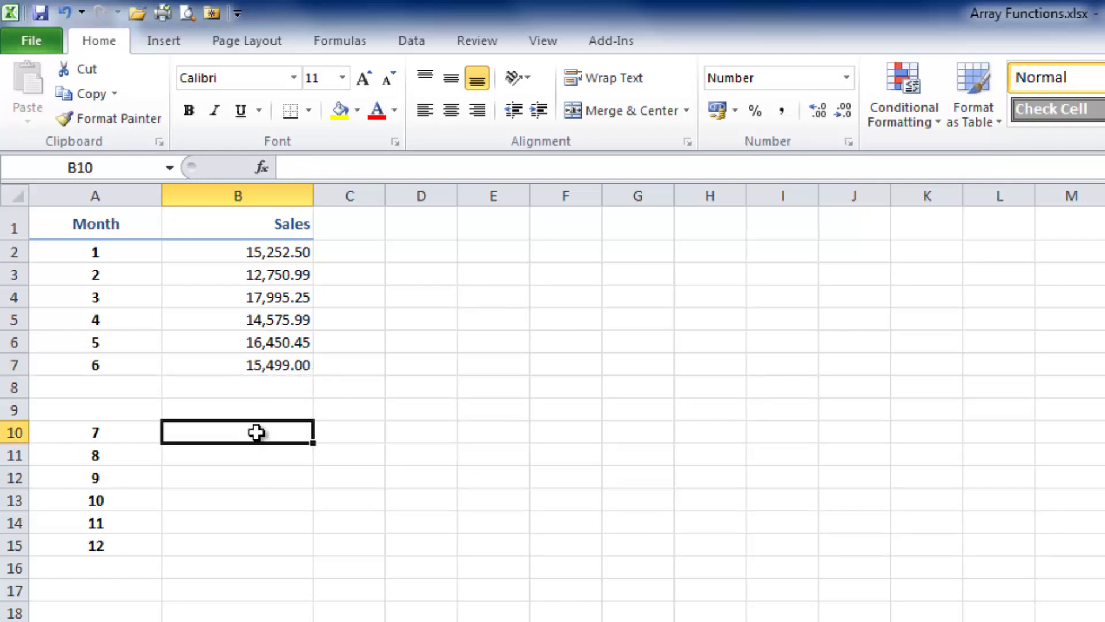
pyautogui.moveTo(256, 433); pyautogui.dragTo(254, 540)
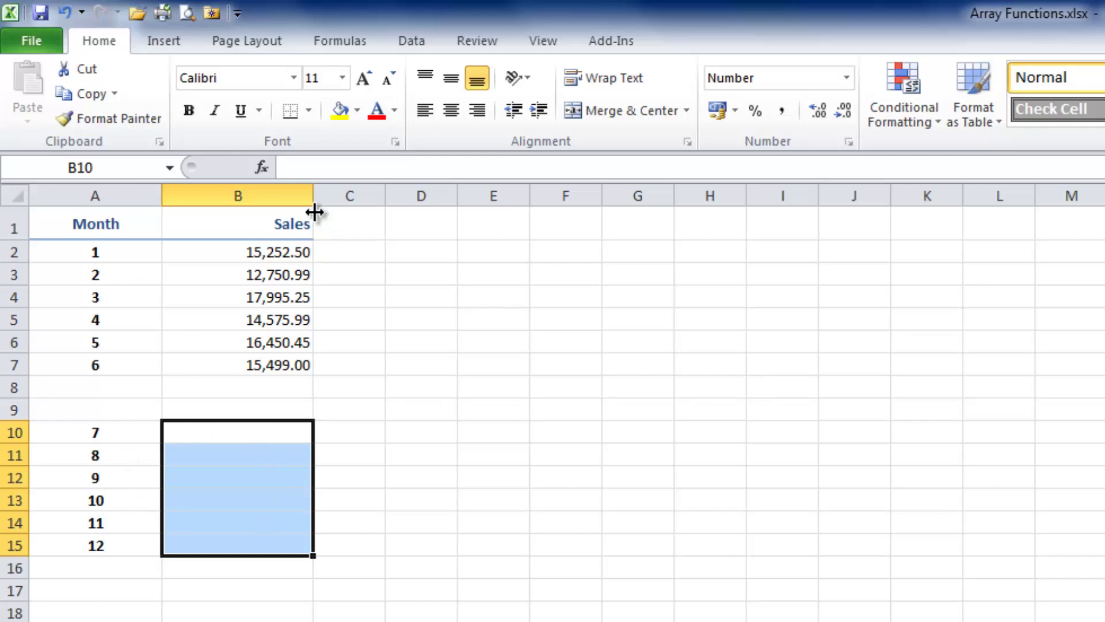
pyautogui.click(306, 167)
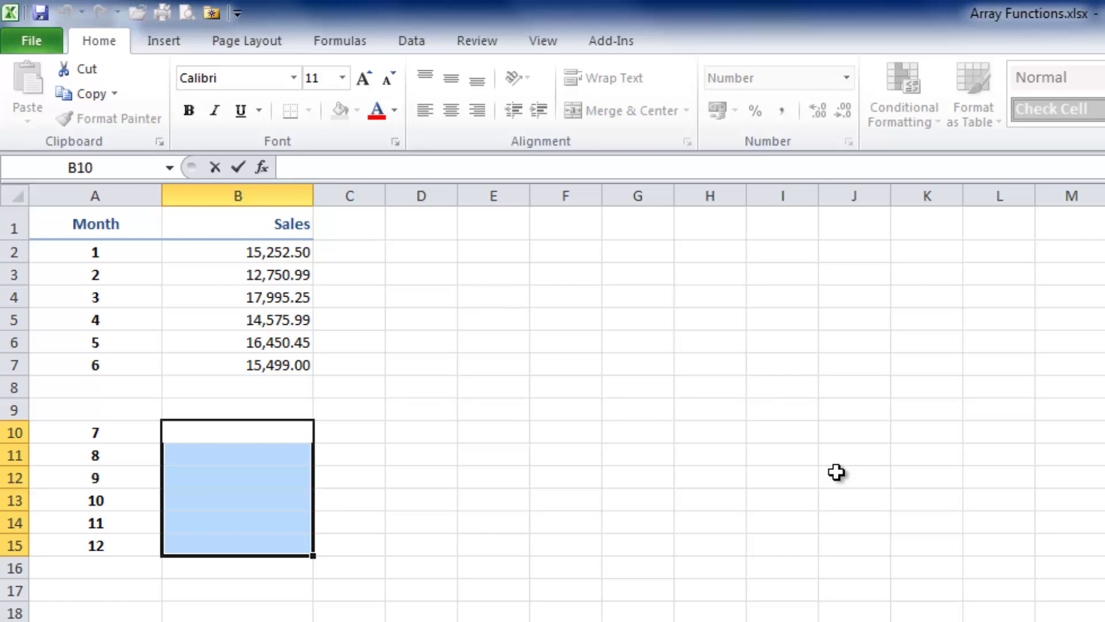
pyautogui.write('=')
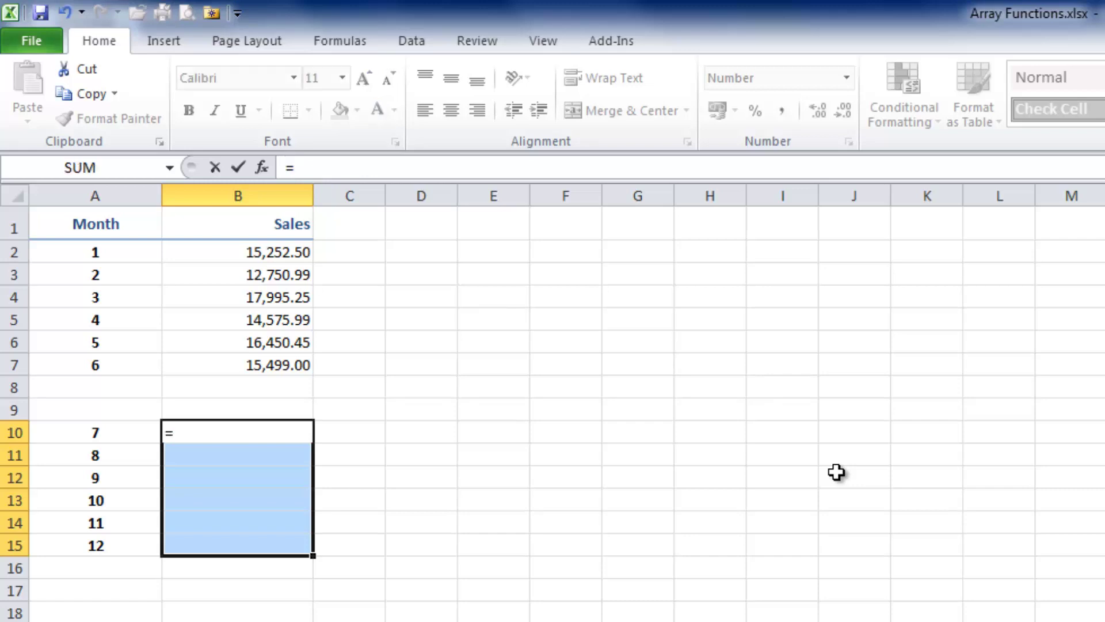
pyautogui.write('tre')
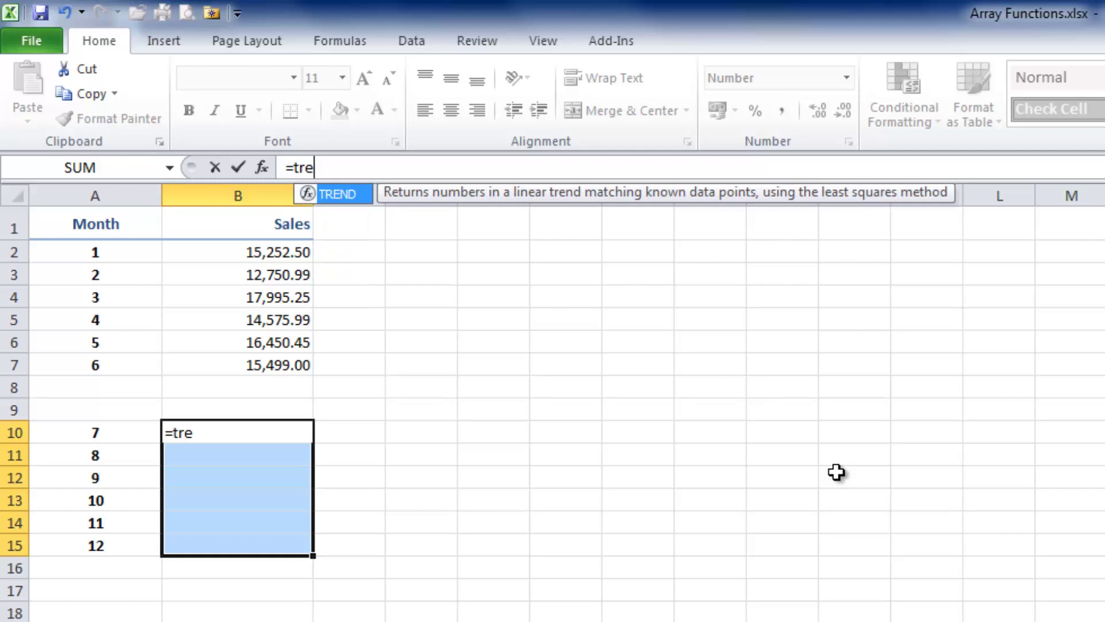
pyautogui.press('Tab')
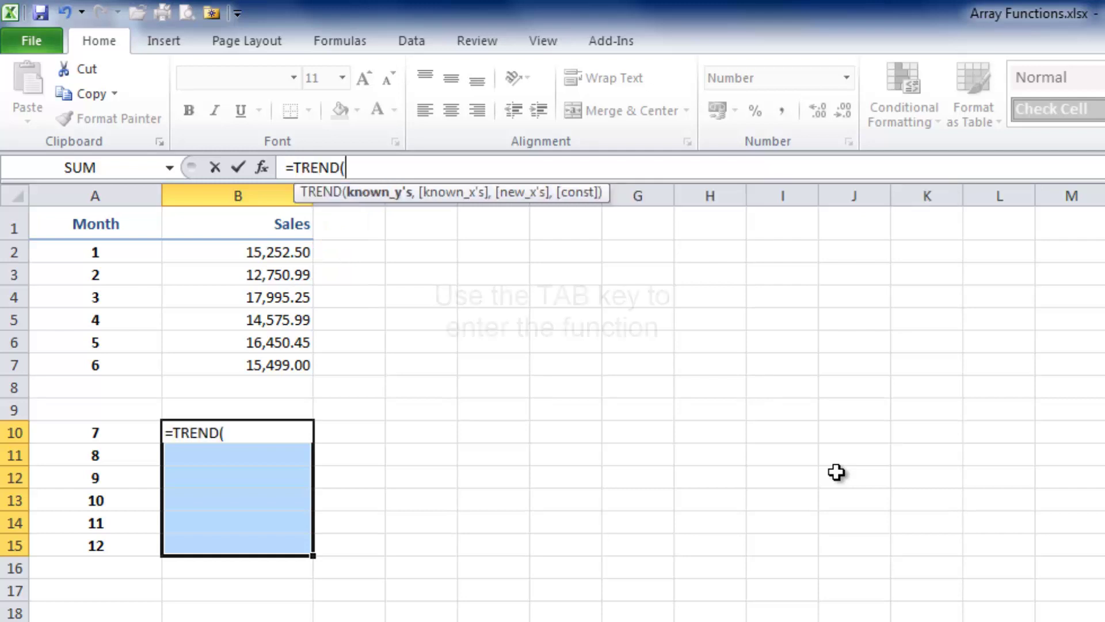
pyautogui.click(278, 252)
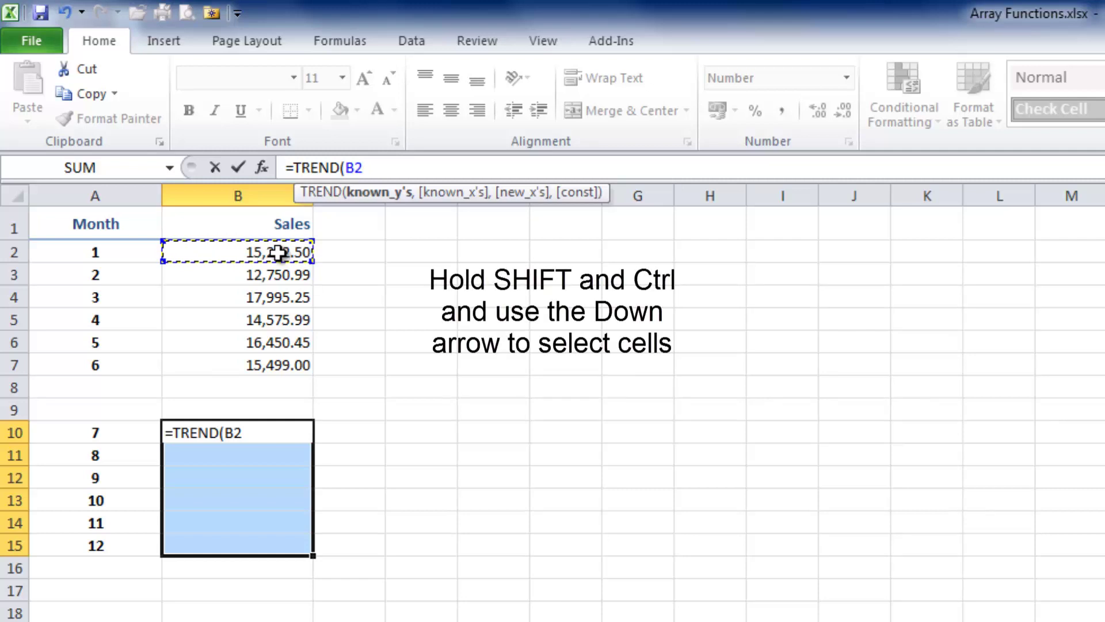
# Complete the formula as =TREND(B2:B7,A2:A7,A10:A15) without entering it
pyautogui.hotkey('ctrl', 'shift', 'Down')
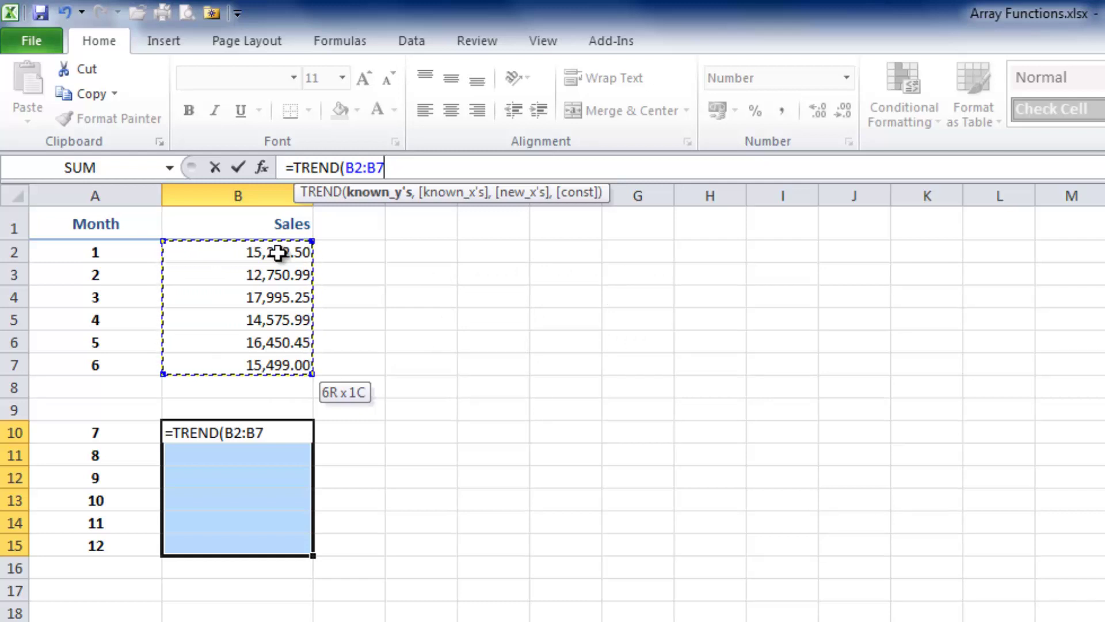
pyautogui.write(',')
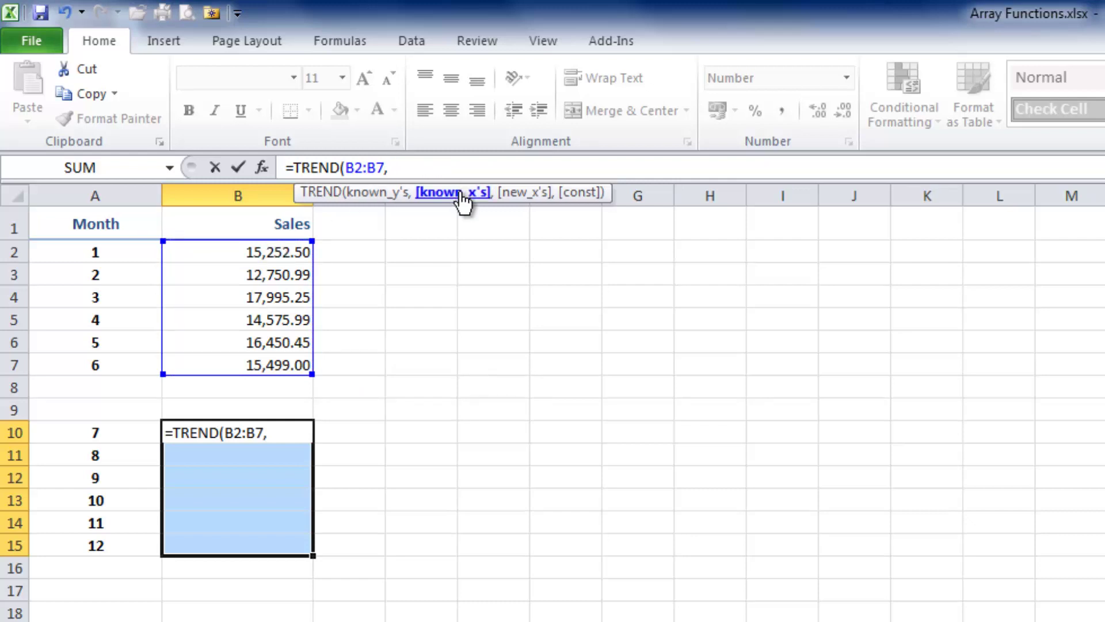
pyautogui.click(64, 251)
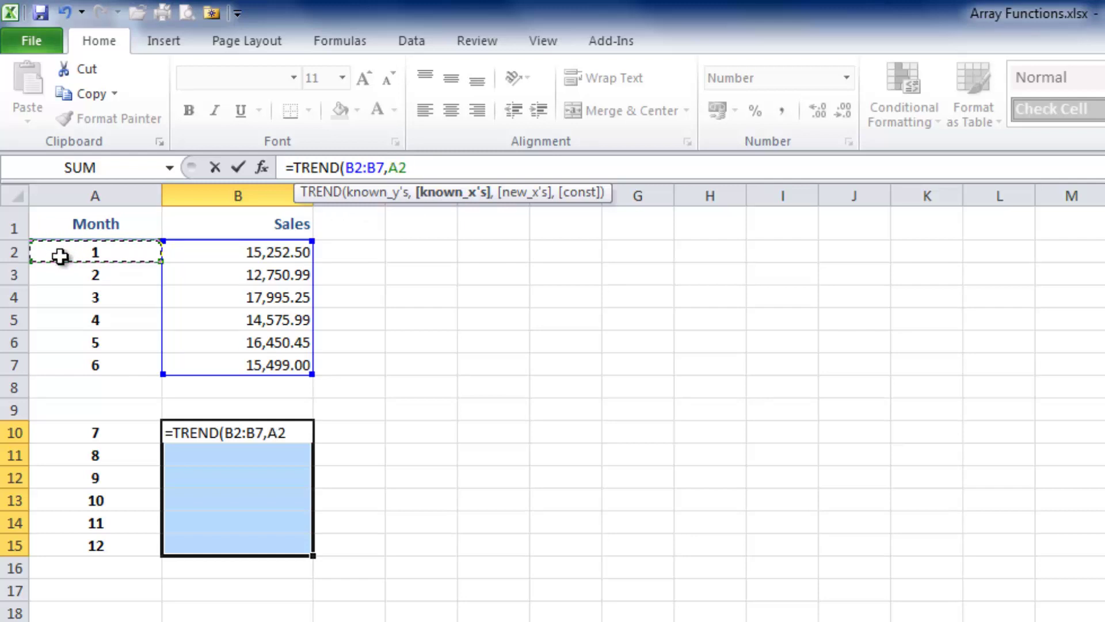
pyautogui.hotkey('ctrl', 'shift', 'Down')
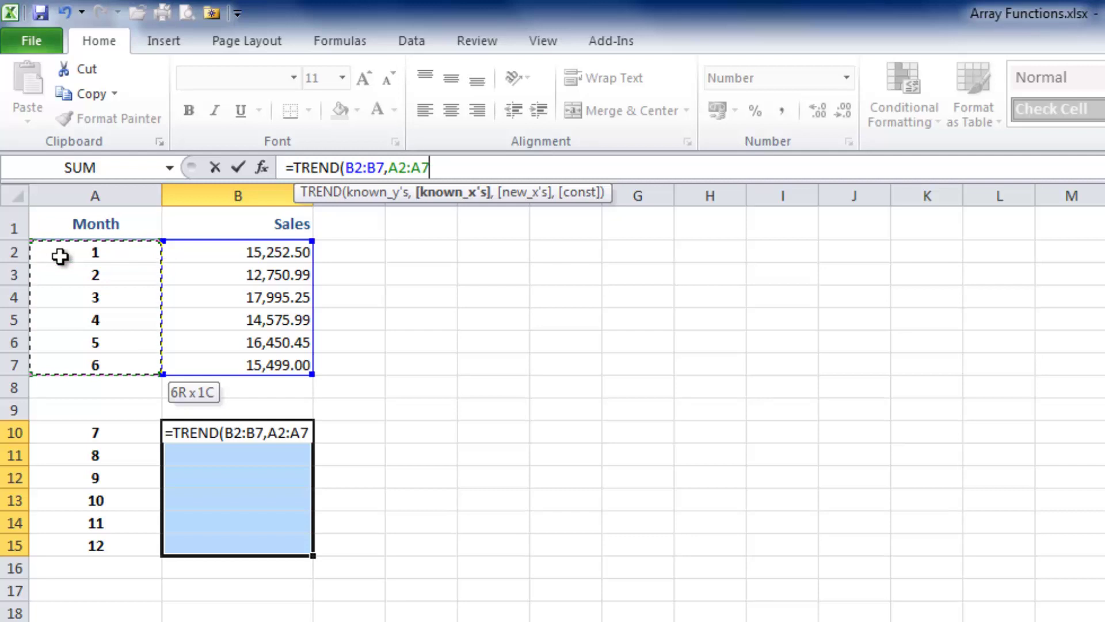
pyautogui.write(',')
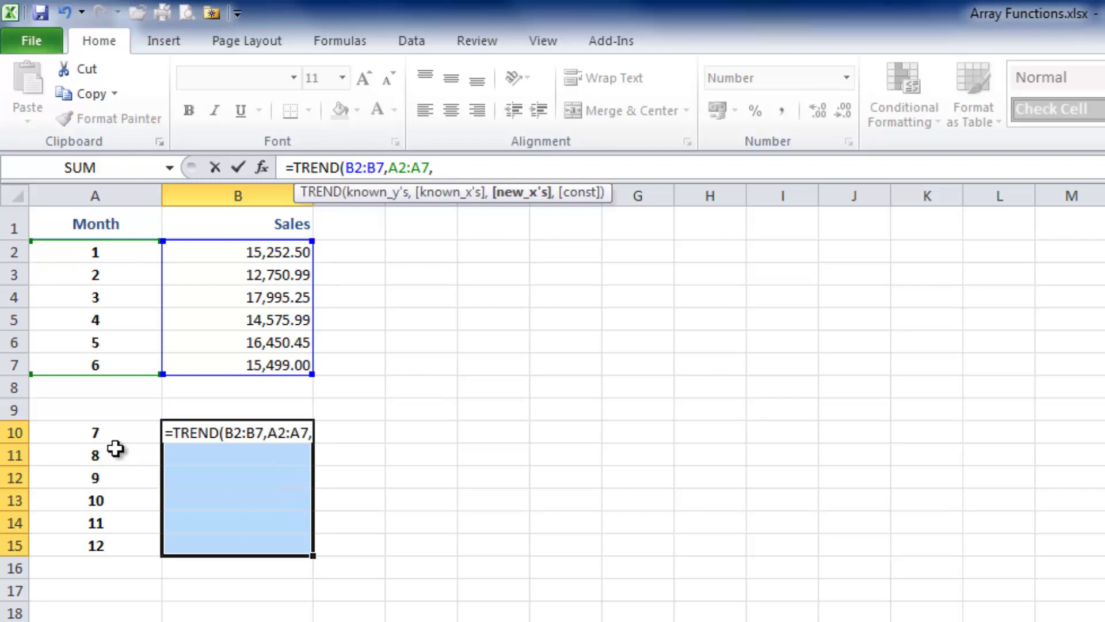
pyautogui.click(100, 433)
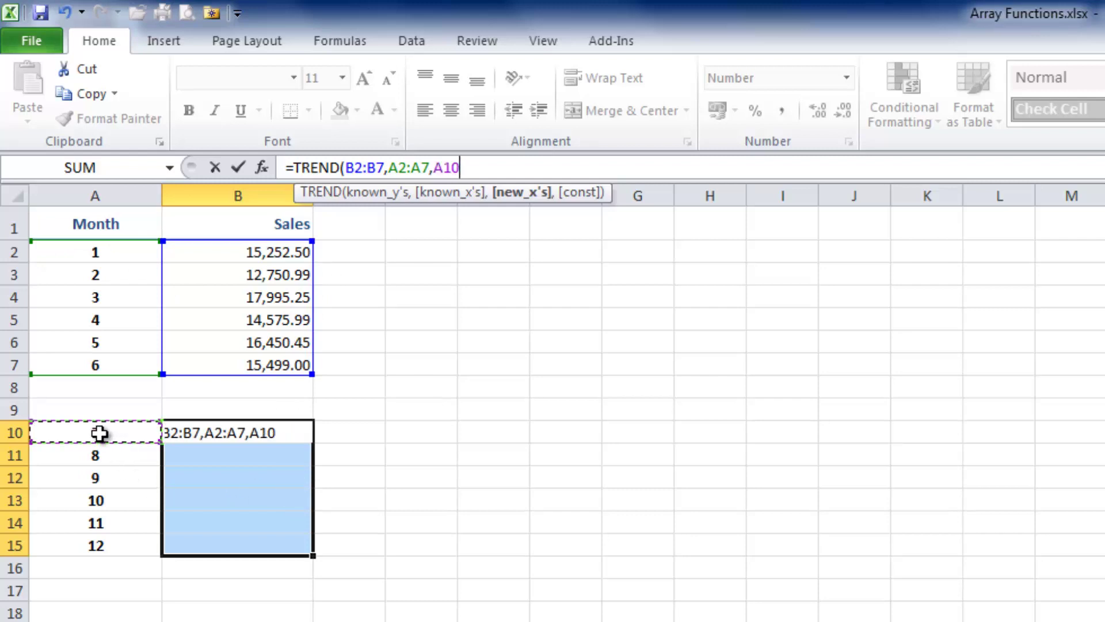
pyautogui.hotkey('ctrl', 'shift', 'Down')
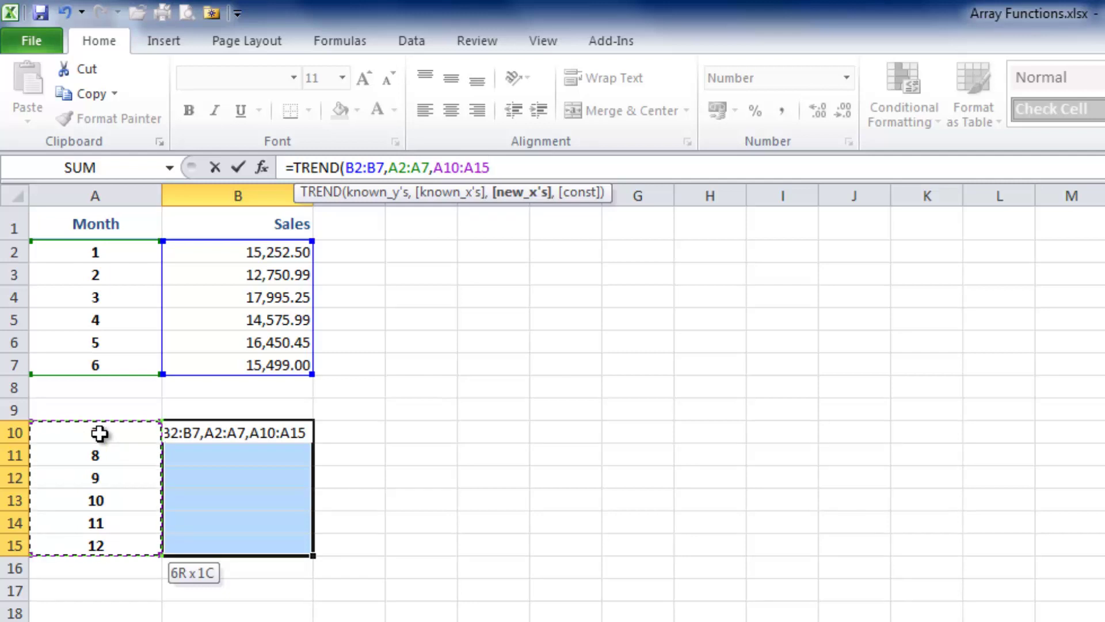
pyautogui.write(')')
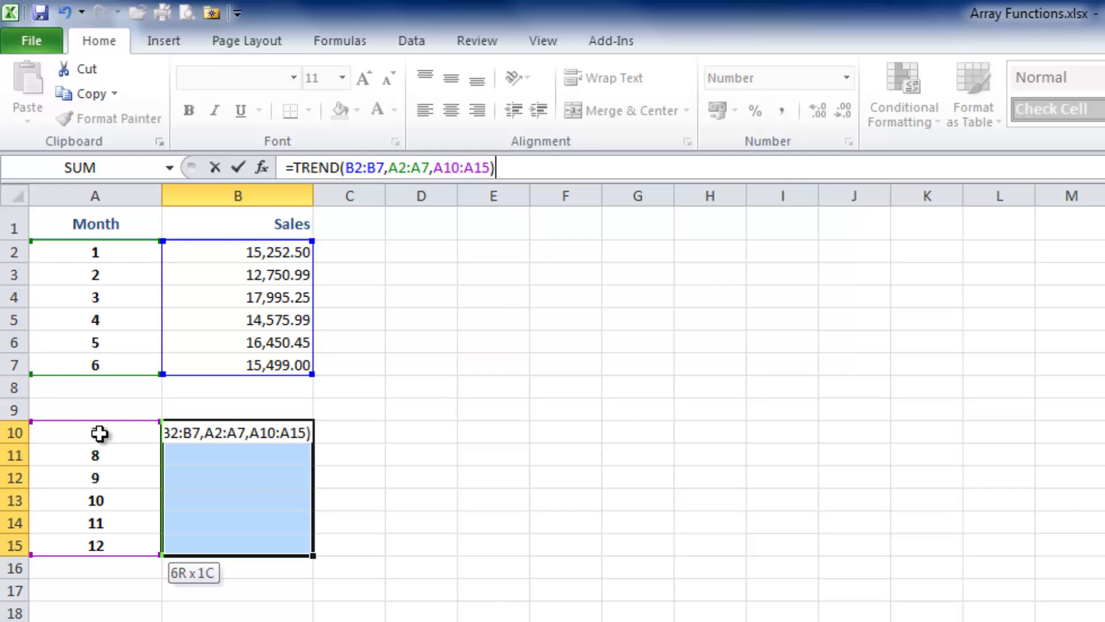
# Enter the TREND array formula over B10:B15 and check forecasts 16,311.86 to 17,584.95
pyautogui.hotkey('ctrl', 'shift', 'Return')
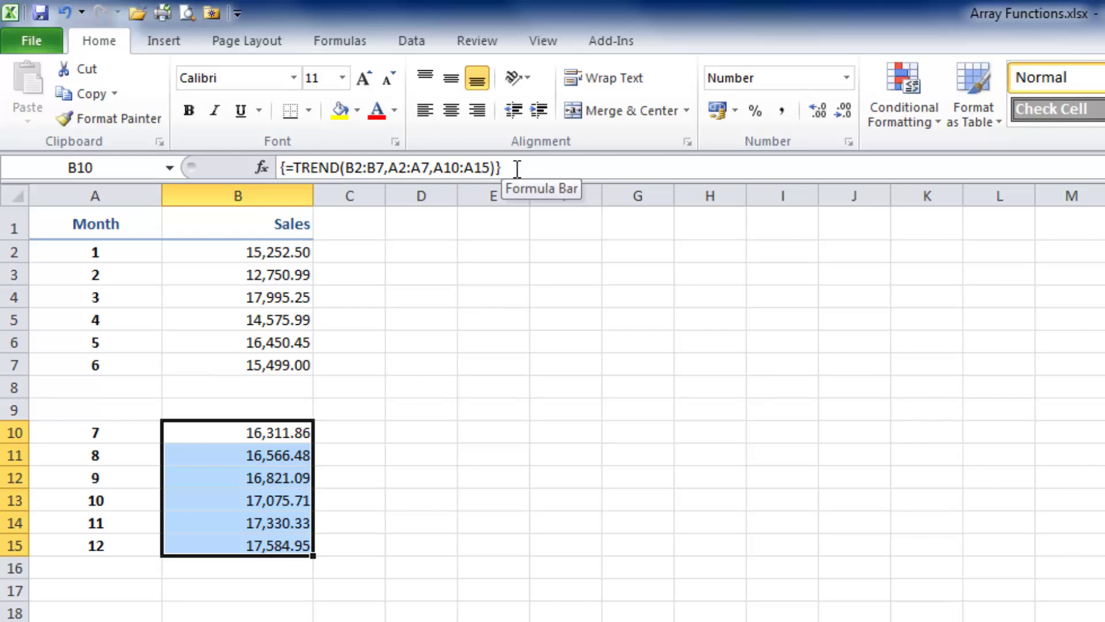
pyautogui.click(263, 457)
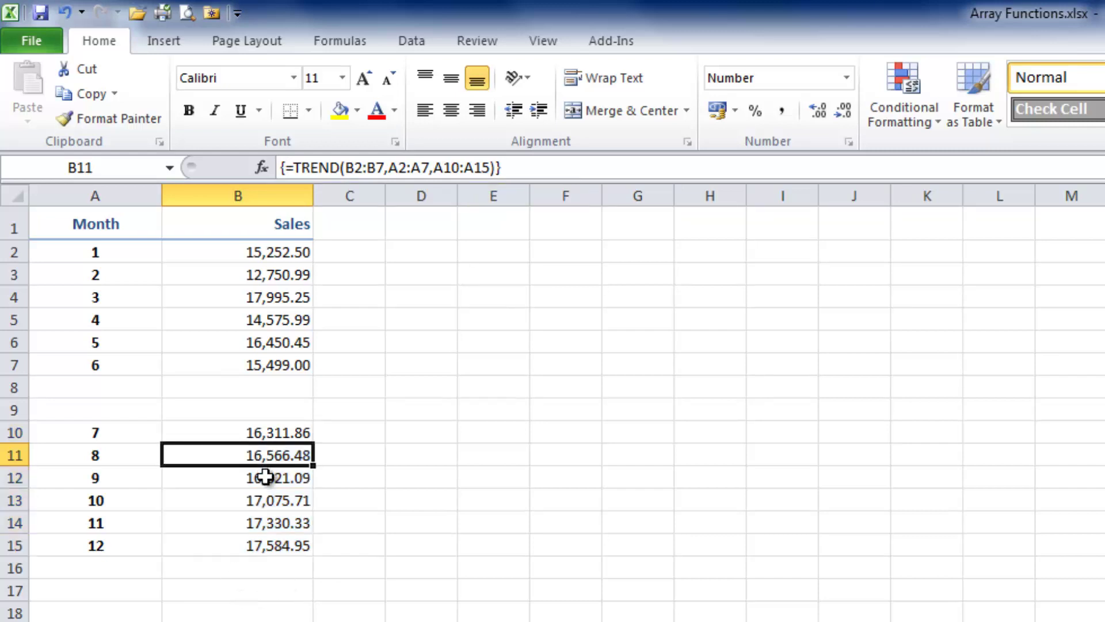
pyautogui.click(264, 479)
pyautogui.click(271, 508)
pyautogui.click(272, 521)
pyautogui.click(272, 545)
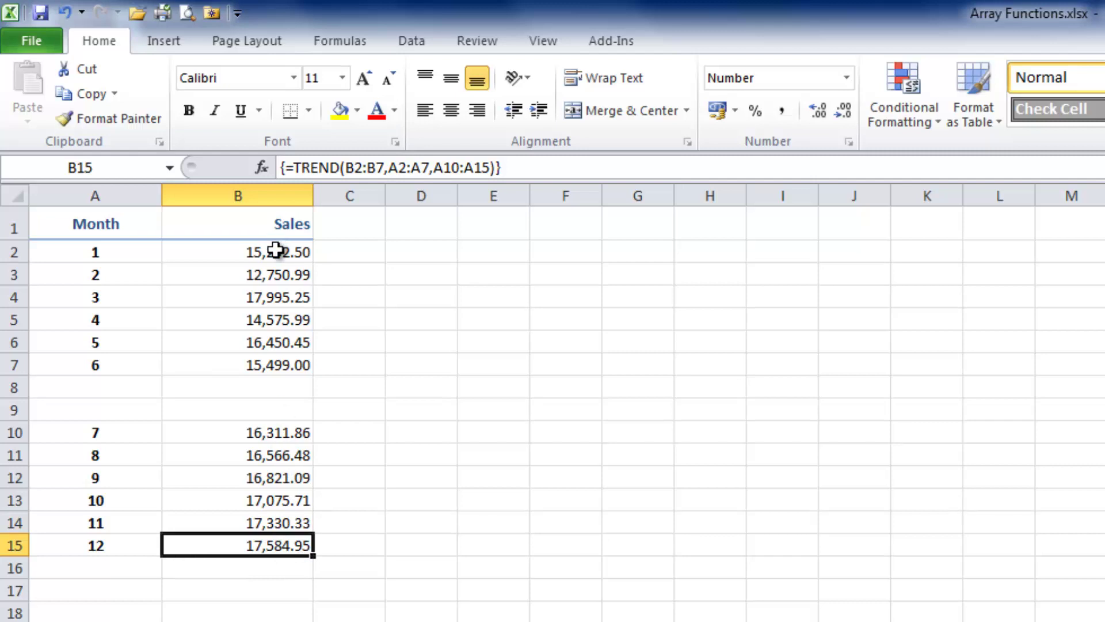
pyautogui.moveTo(276, 252); pyautogui.dragTo(278, 357)
pyautogui.click(346, 543)
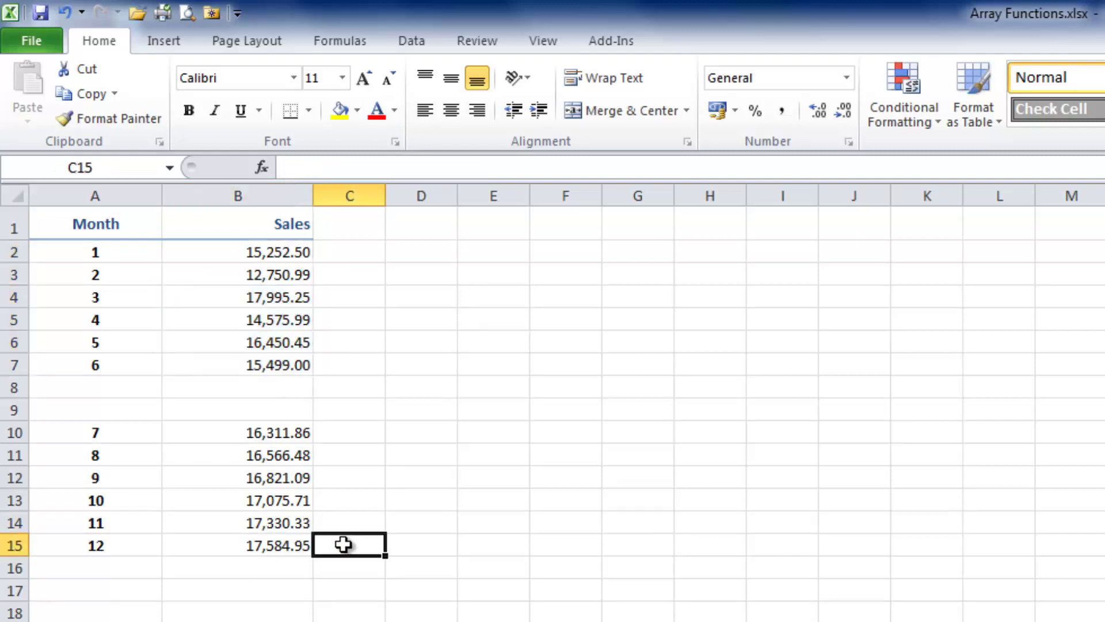